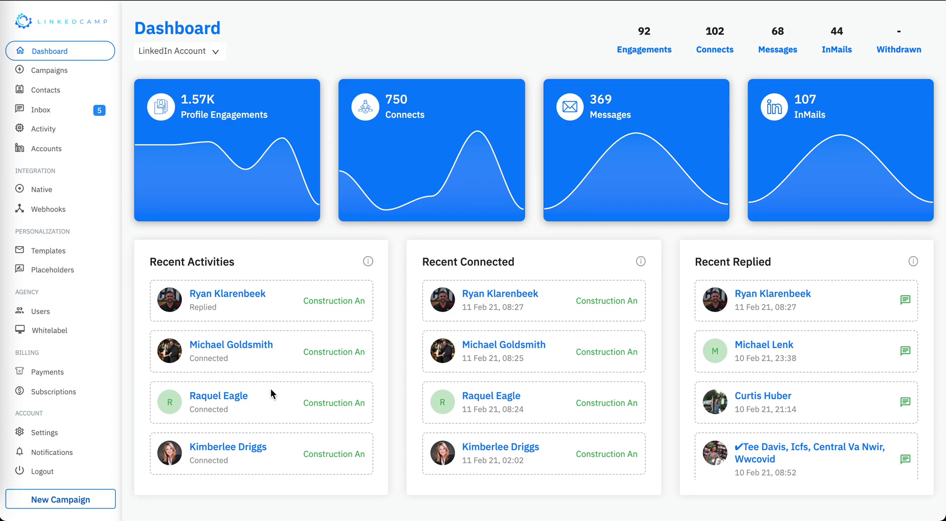
scroll(272, 407, "down", 10)
scroll(272, 407, "up", 6)
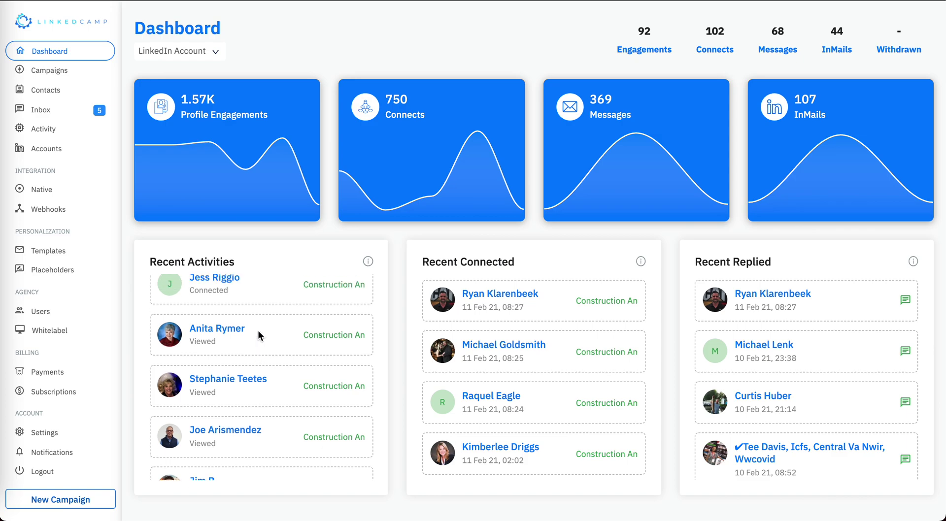
scroll(258, 331, "up", 1)
scroll(285, 376, "down", 10)
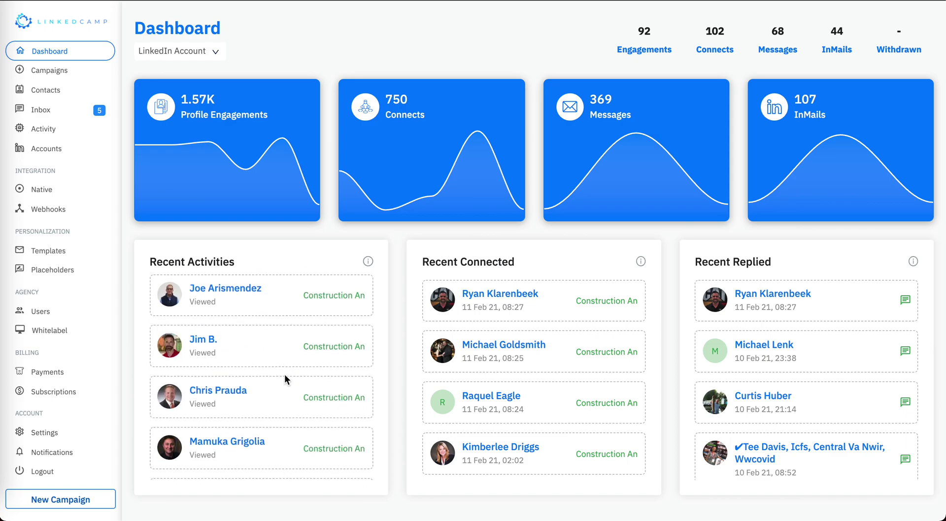
scroll(285, 379, "down", 1)
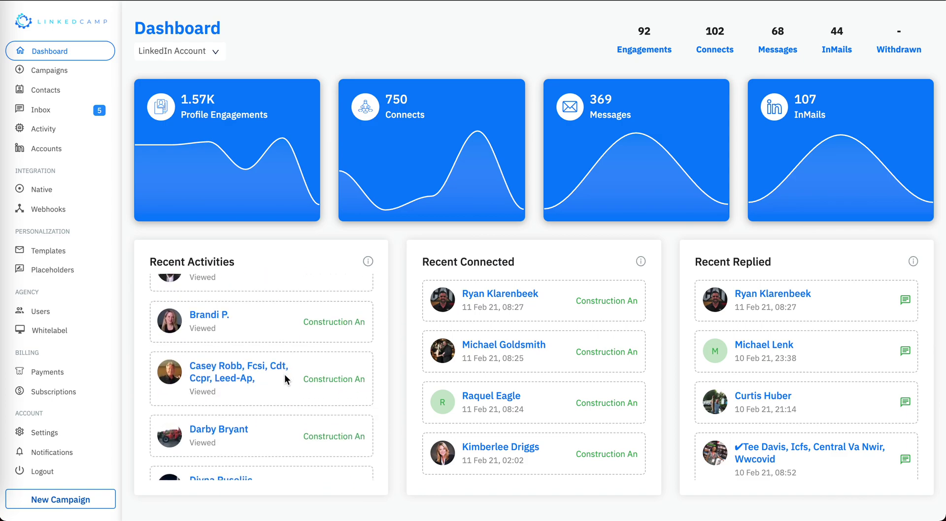
scroll(285, 378, "up", 10)
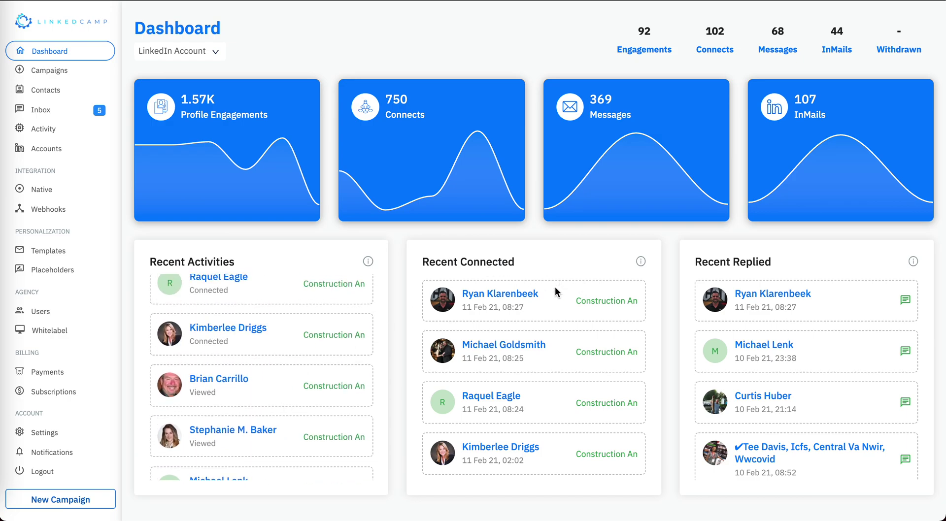
scroll(543, 412, "down", 15)
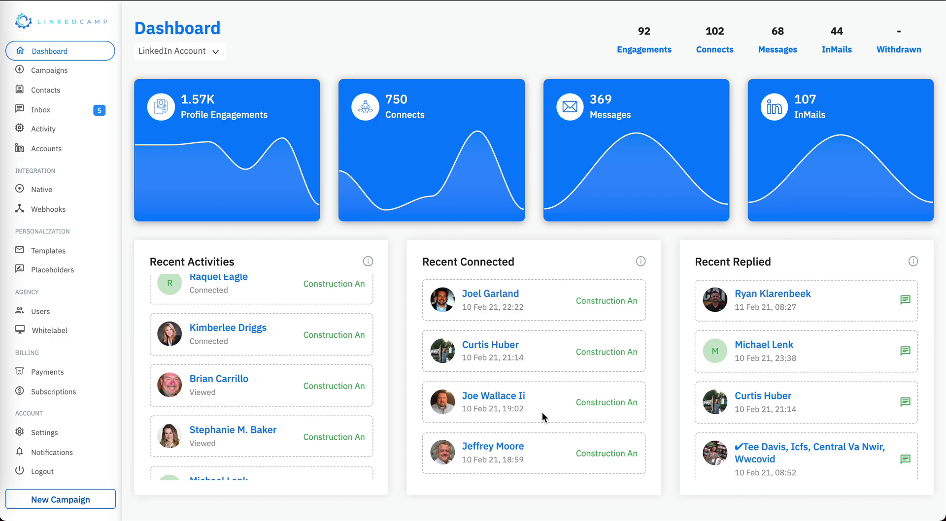
scroll(542, 412, "down", 3)
scroll(543, 364, "up", 8)
scroll(543, 363, "up", 5)
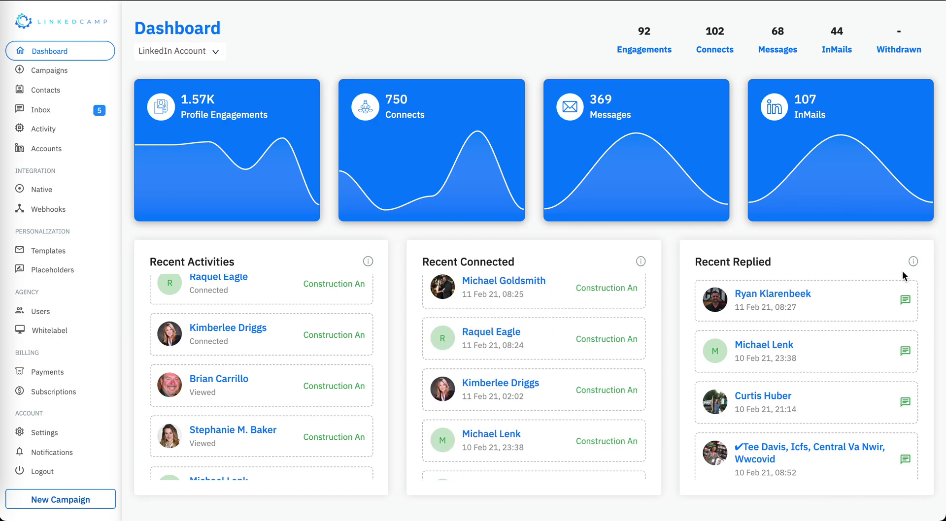
scroll(794, 385, "down", 10)
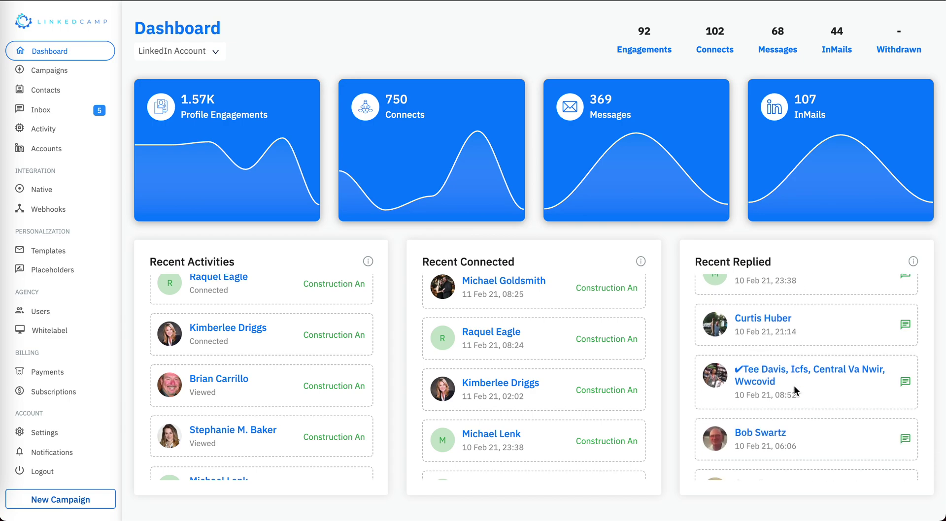
scroll(801, 463, "up", 10)
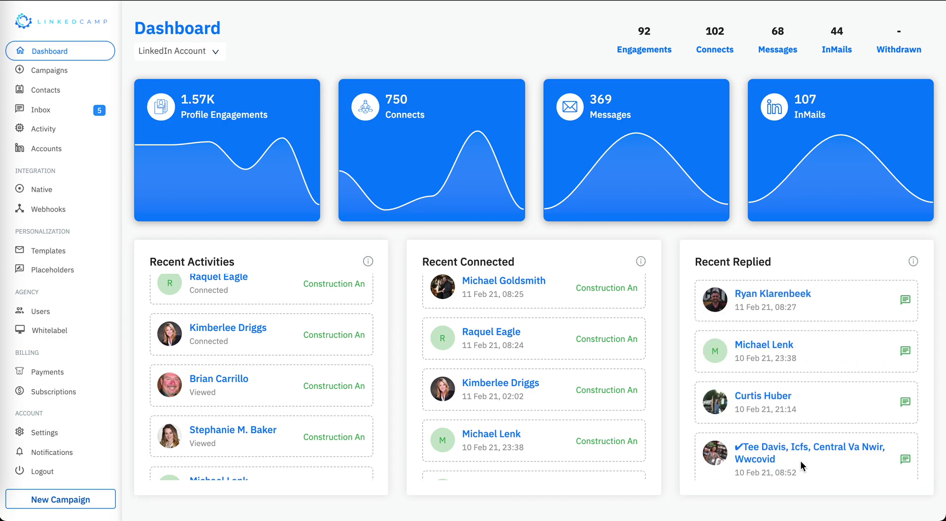
left_click(906, 402)
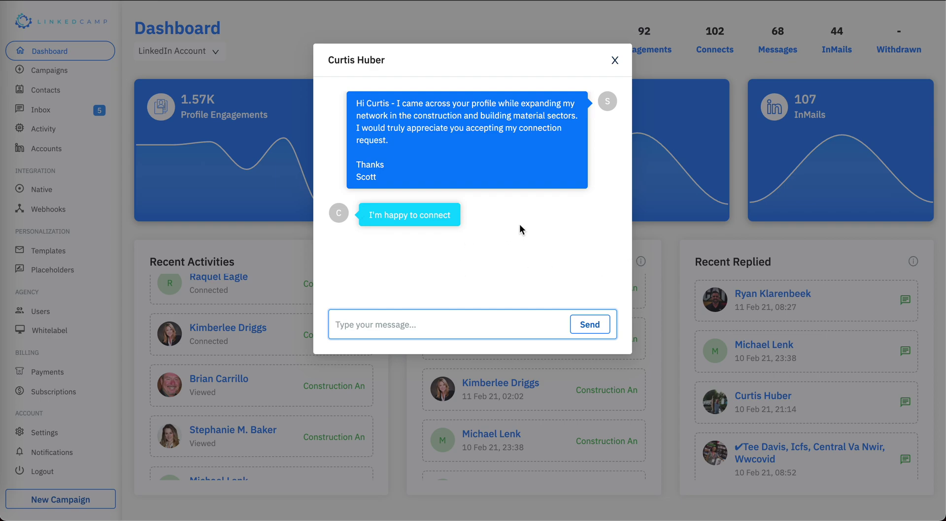
left_click(615, 61)
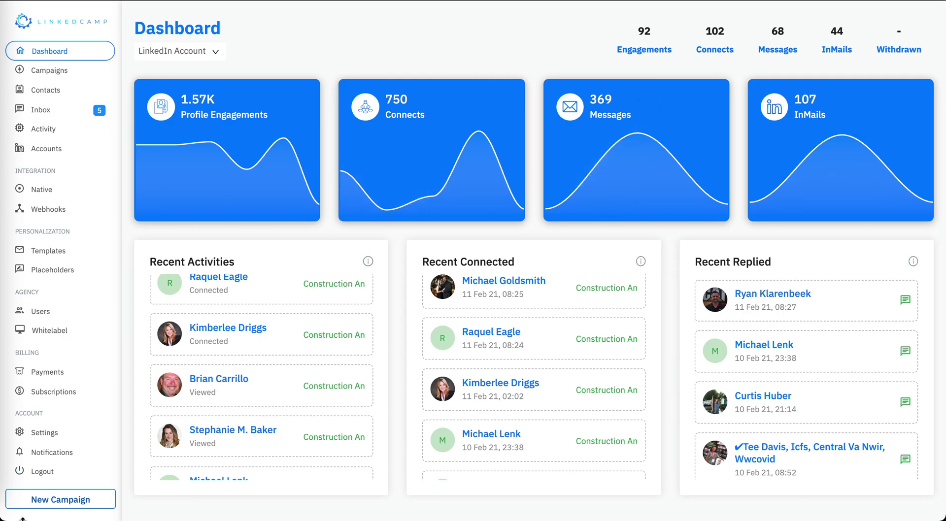
Start a new campaign and preview the Linkedin URL lead source.
left_click(61, 503)
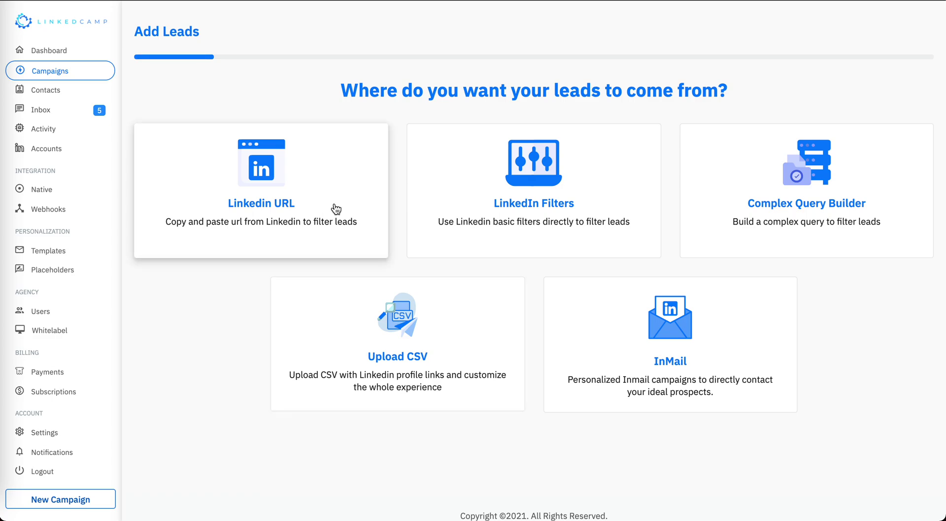
left_click(301, 194)
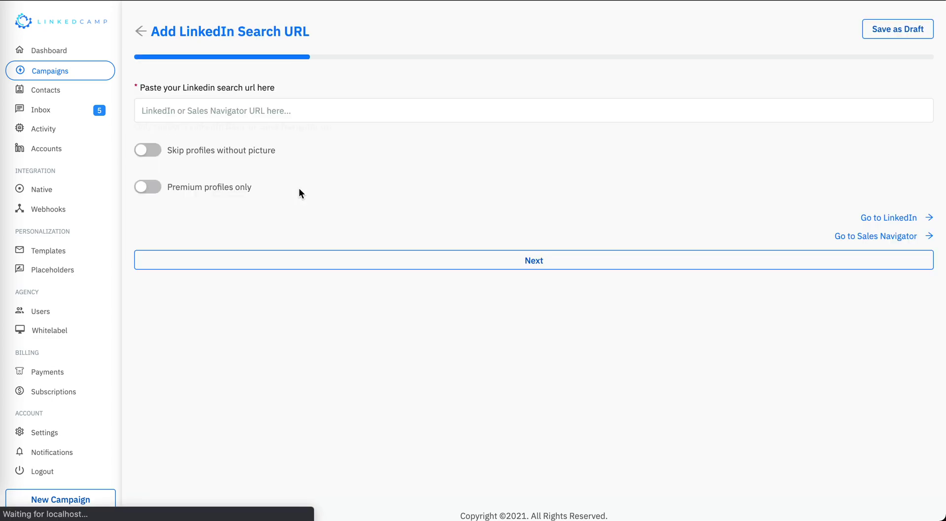
left_click(308, 101)
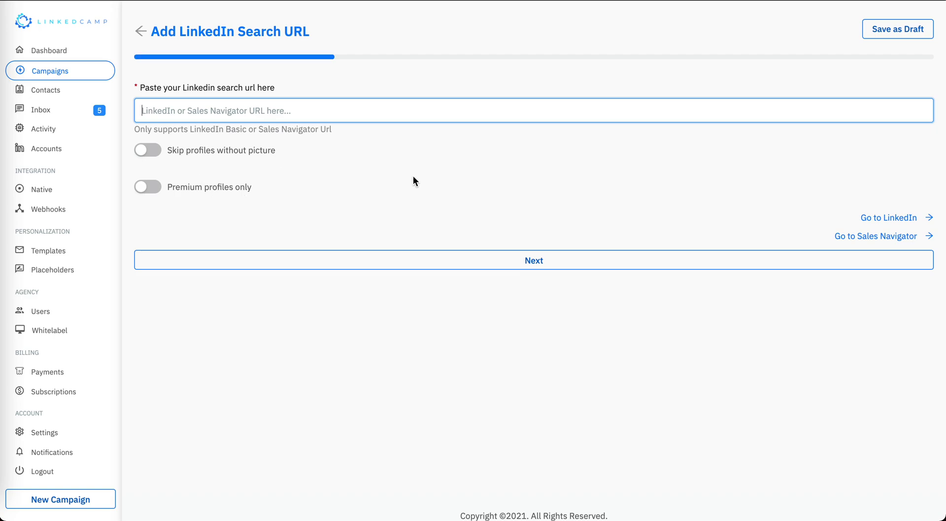
left_click(142, 32)
Preview the LinkedIn Filters and Complex Query Builder lead sources.
left_click(612, 204)
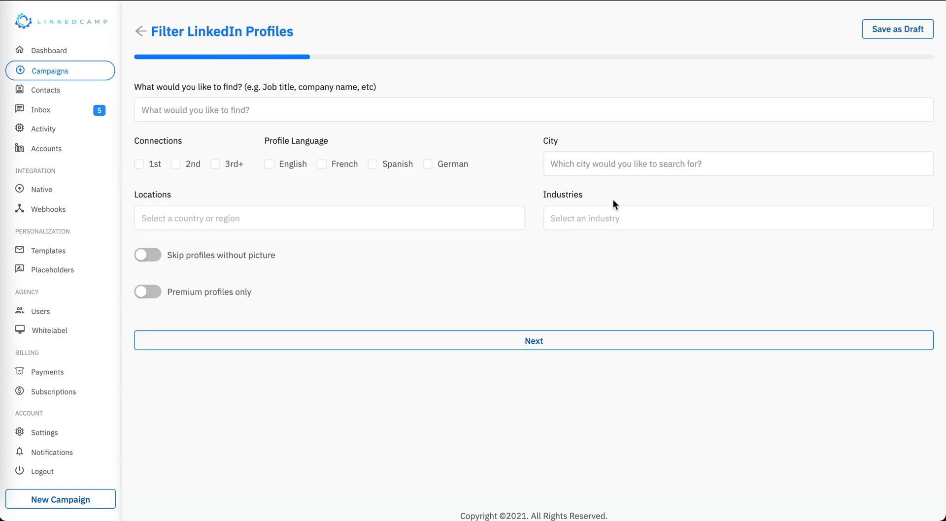
left_click(513, 114)
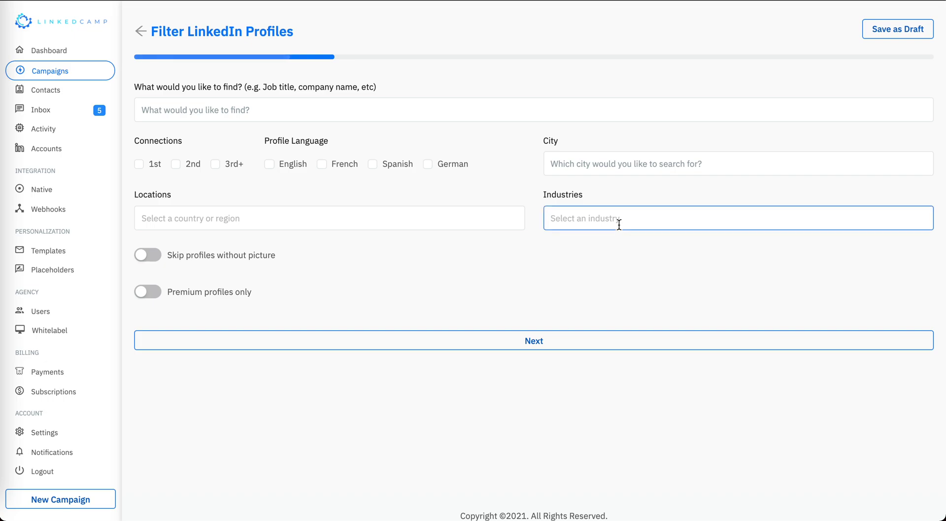
left_click(141, 31)
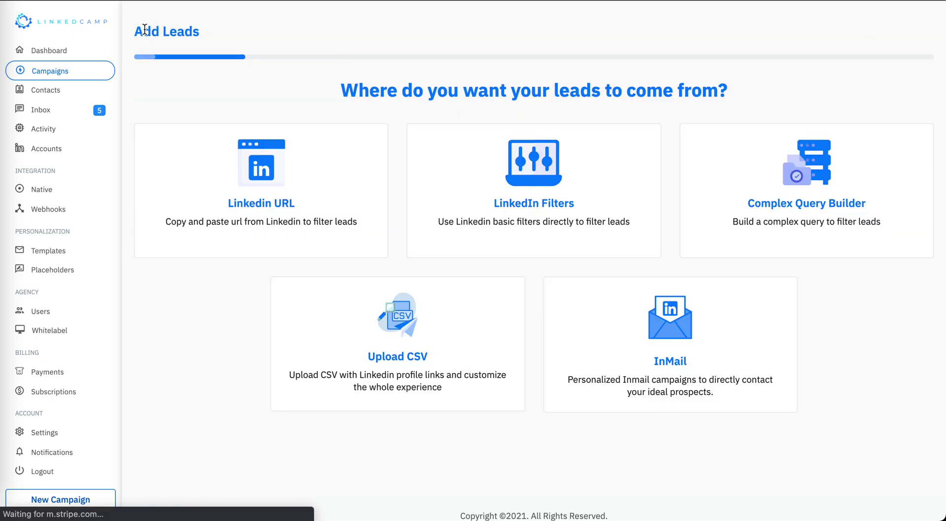
left_click(809, 197)
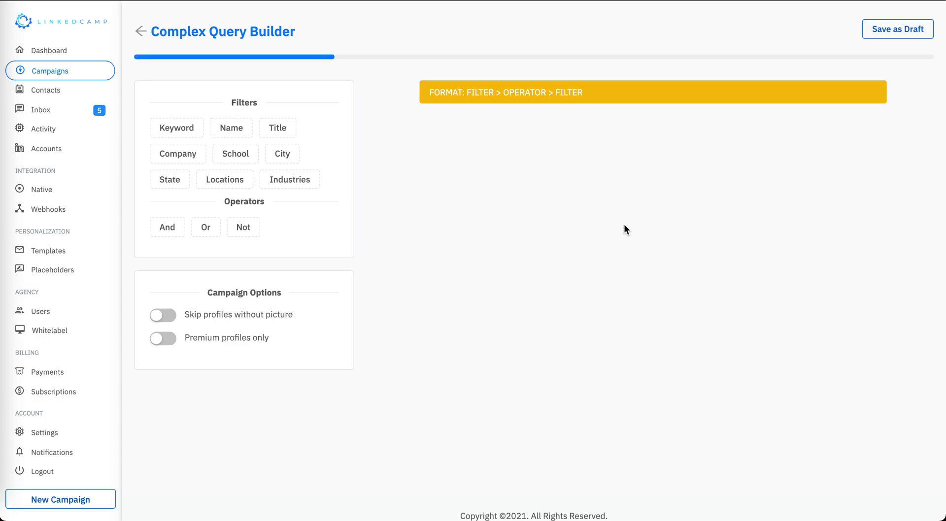
left_click(141, 25)
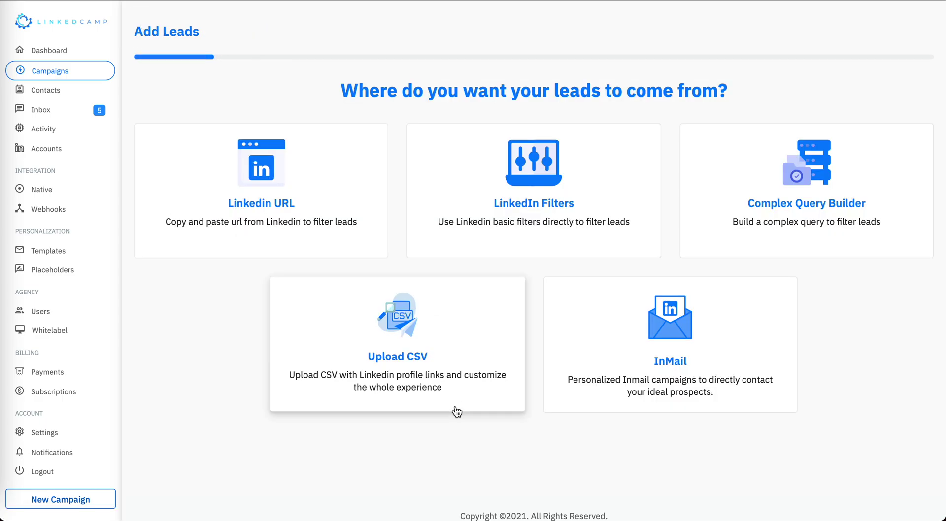
Preview the Upload CSV and InMail lead sources, returning to the lead source choice.
left_click(454, 373)
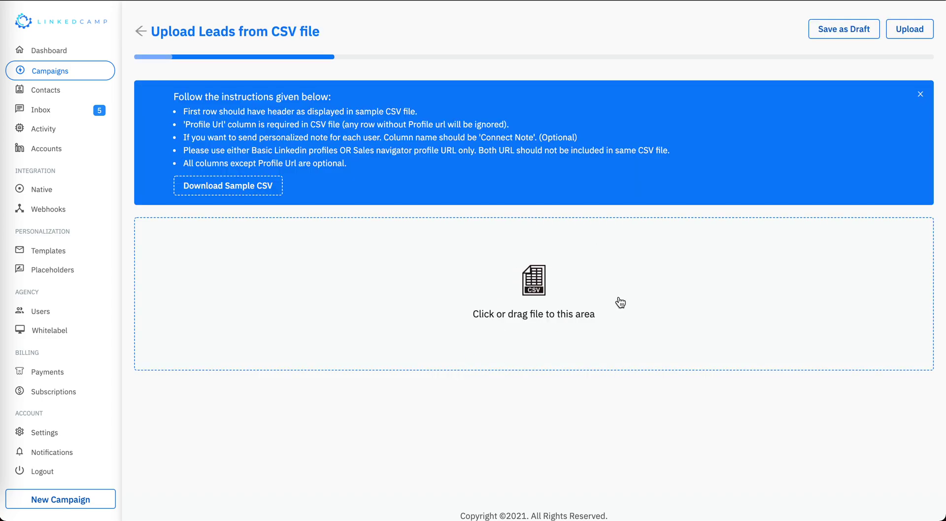
left_click(141, 32)
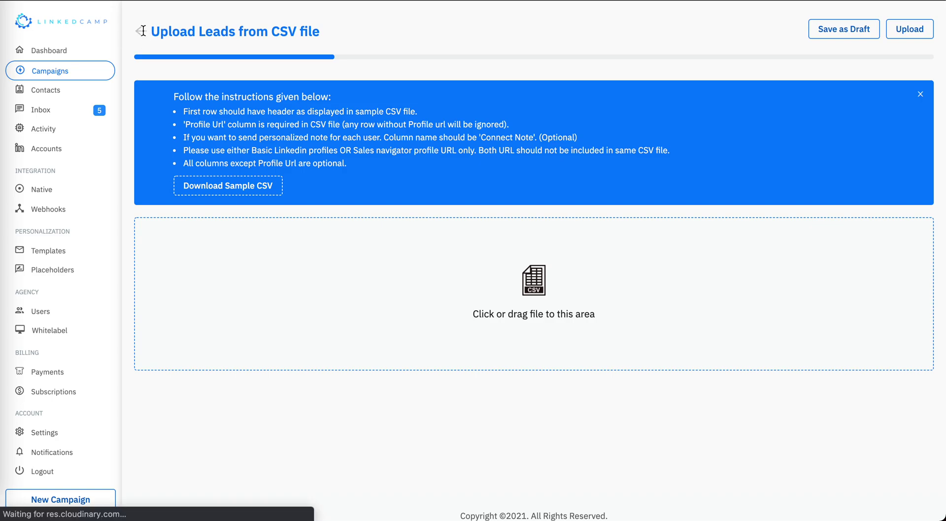
left_click(703, 363)
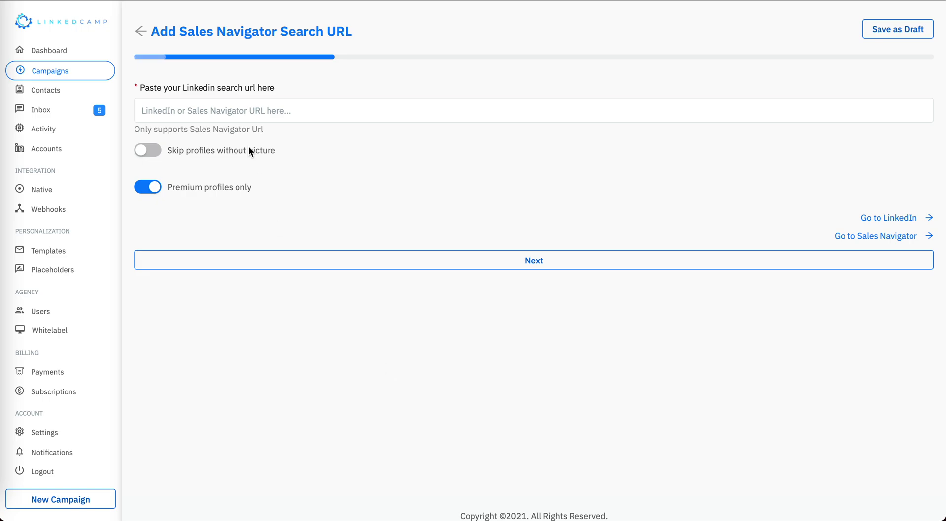
left_click(142, 33)
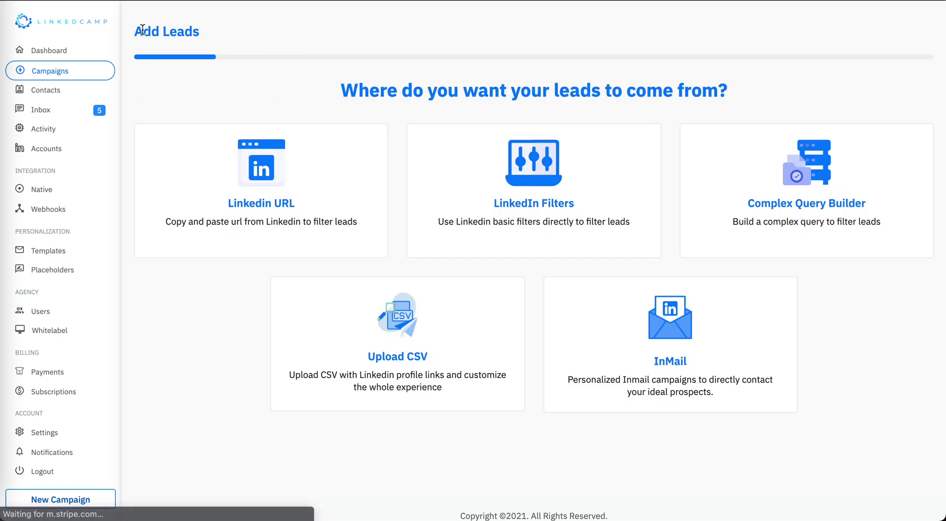
Use LinkedIn Filters for 1st-degree connections and enter New York as the city.
left_click(595, 184)
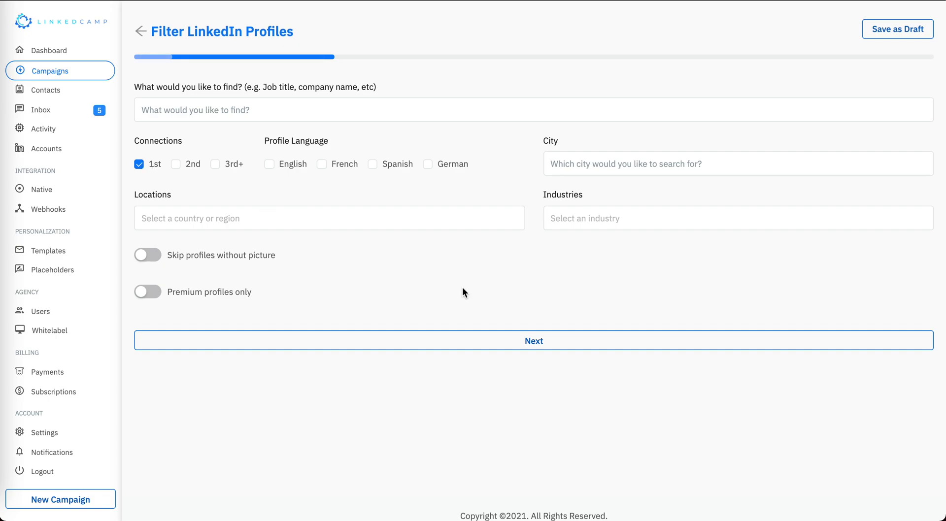
left_click(635, 163)
type("N")
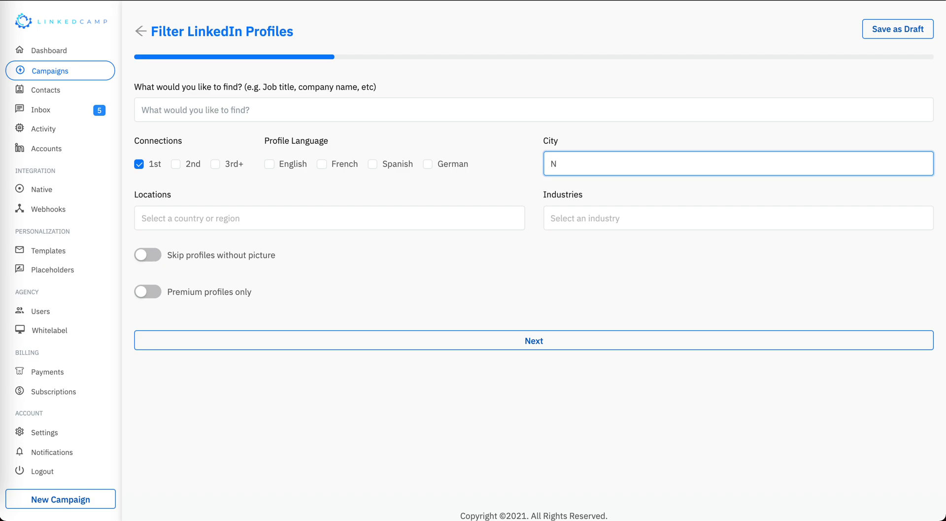
type("EW")
key("BackSpace")
type("ew")
key("Left")
key("Left")
key("Left")
key("Left")
key("BackSpace")
Add United States of America as the location and proceed to the sequence step.
left_click(337, 222)
type("uni")
key("Down")
key("Down")
key("Down")
key("Down")
key("Down")
key("Down")
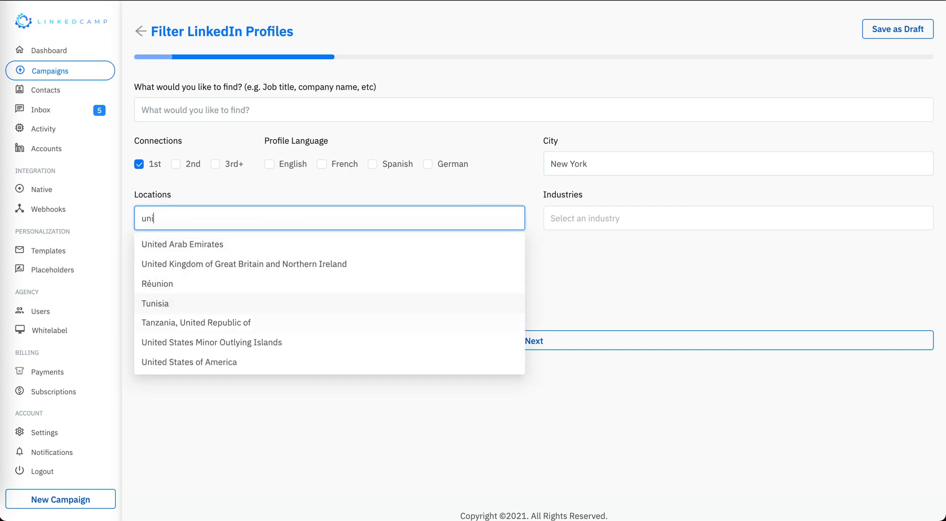
key("Return")
left_click(625, 305)
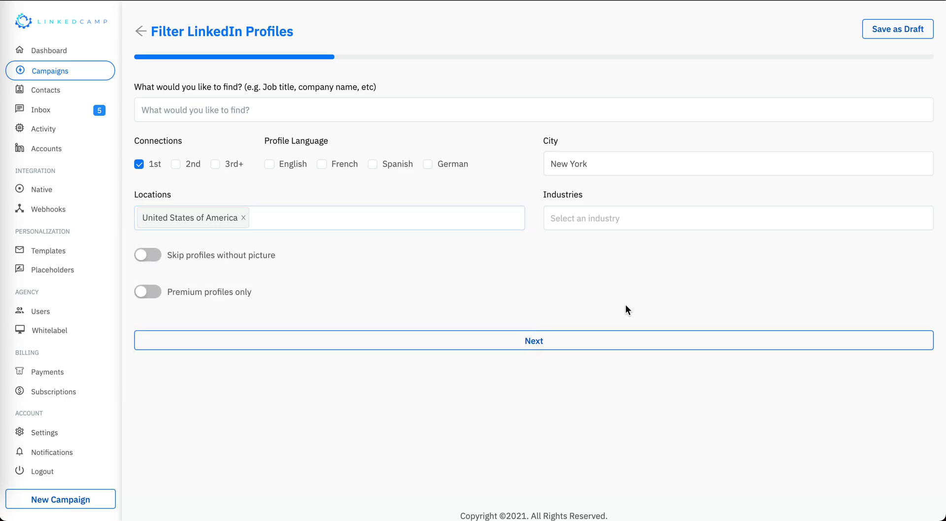
left_click(535, 340)
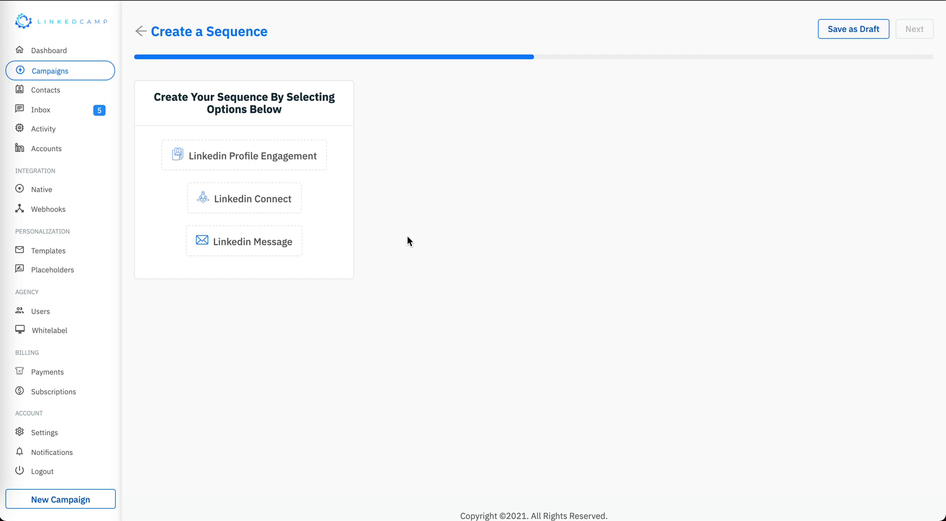
Add a Profile Engagement step and a LinkedIn message step delayed 5 hours.
left_click(311, 159)
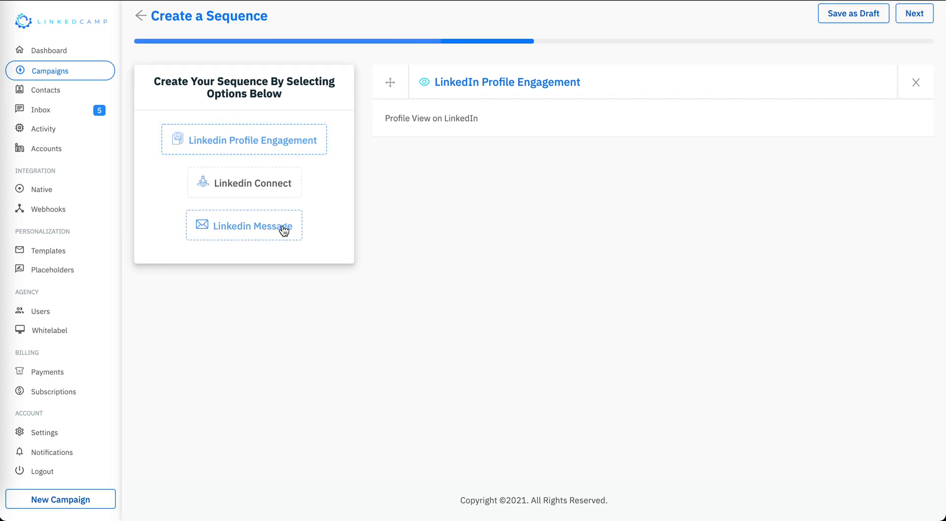
scroll(568, 277, "up", 1)
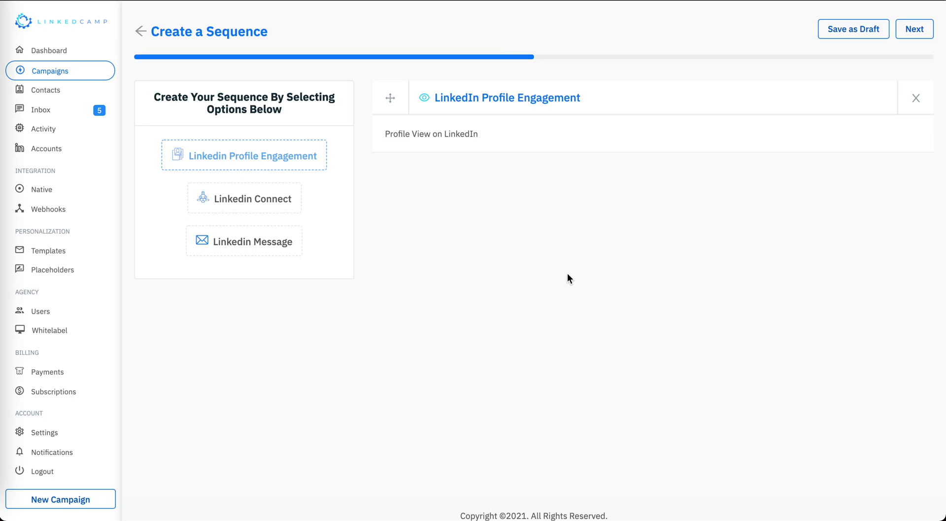
left_click(271, 245)
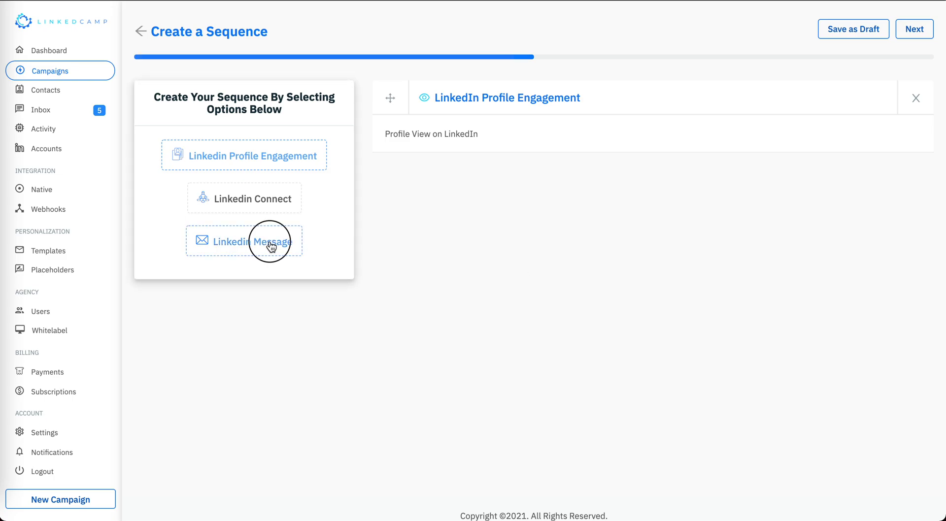
left_click(535, 171)
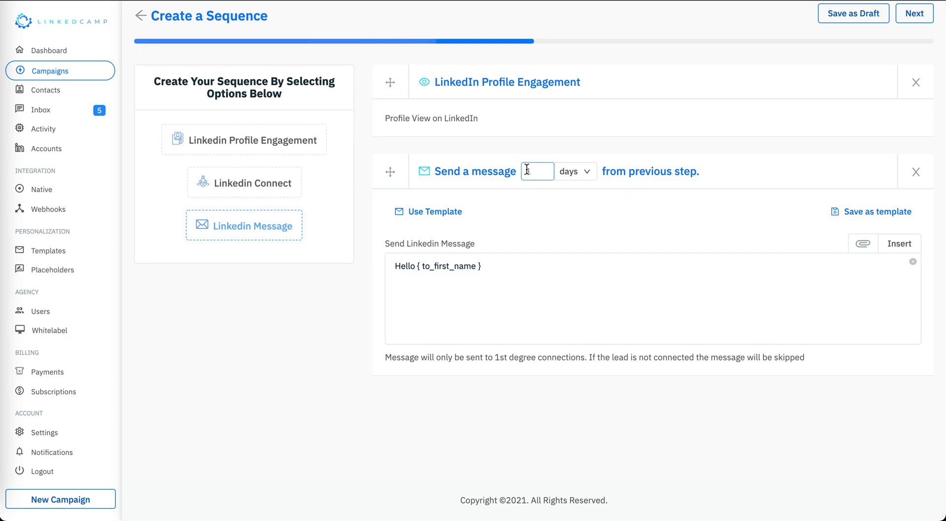
key("BackSpace")
type("5")
left_click(582, 173)
left_click(578, 225)
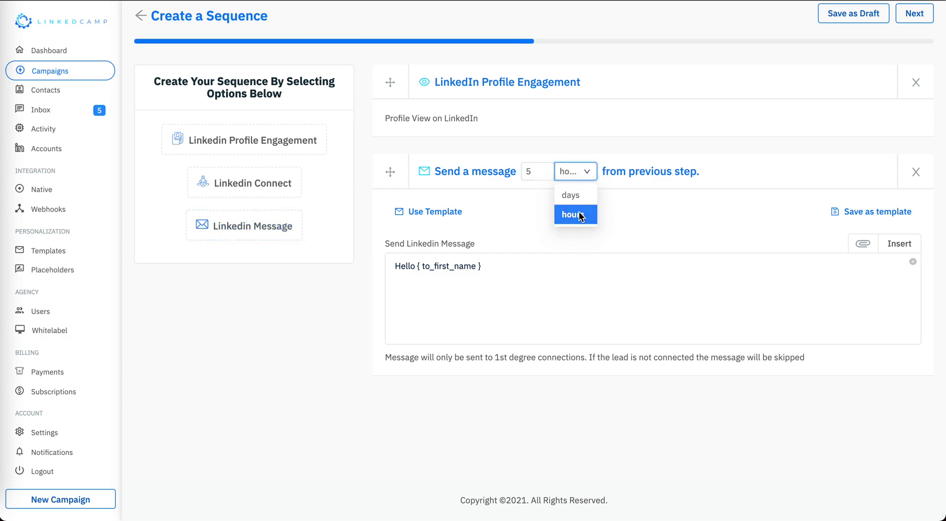
Fill the message with the Generic Templates 'Followup Pitch' text and glance at the Insert placeholders.
left_click(486, 291)
left_click(434, 212)
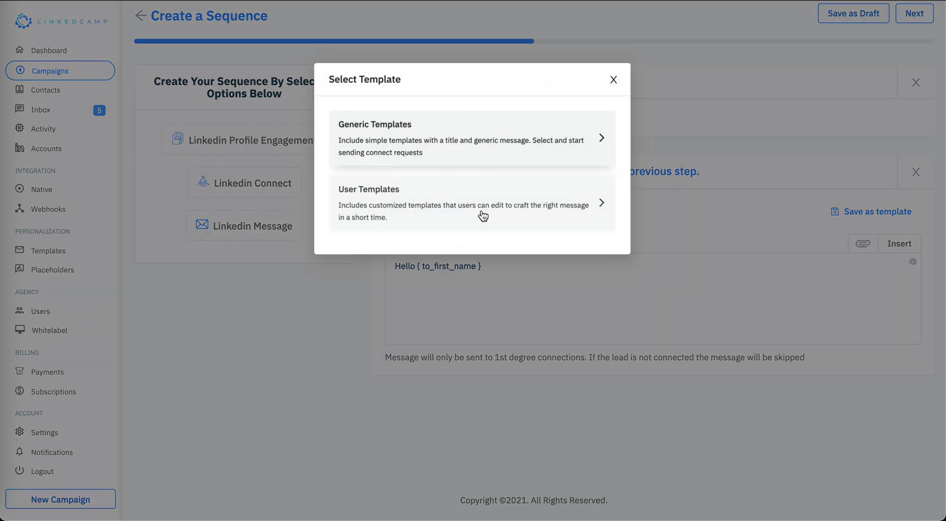
left_click(432, 124)
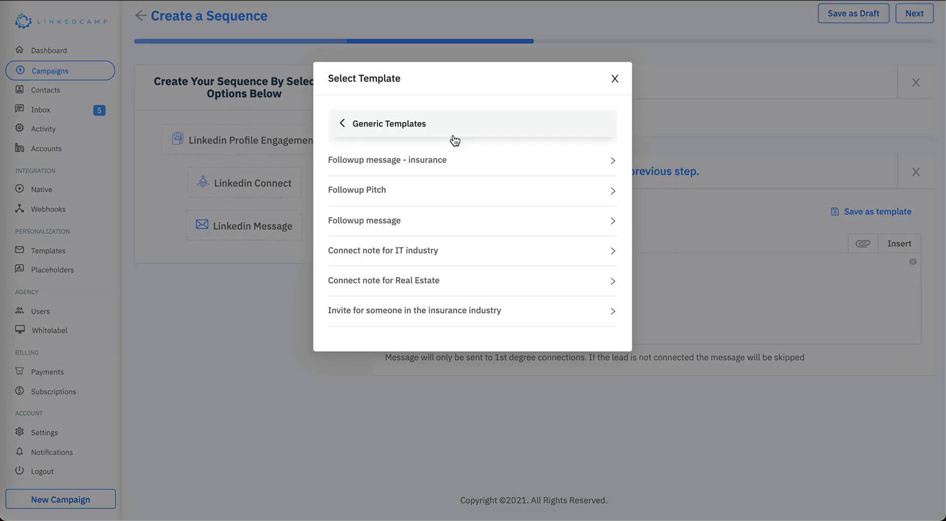
left_click(379, 190)
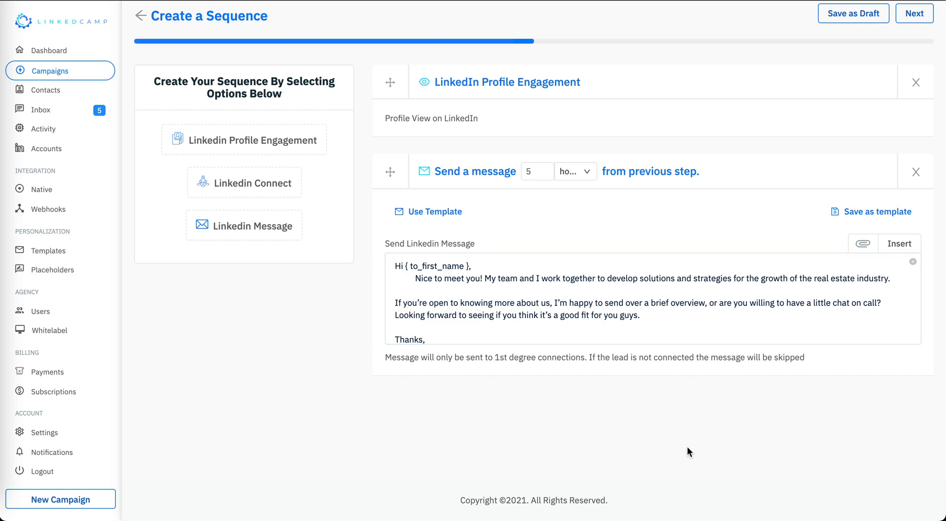
left_click(915, 243)
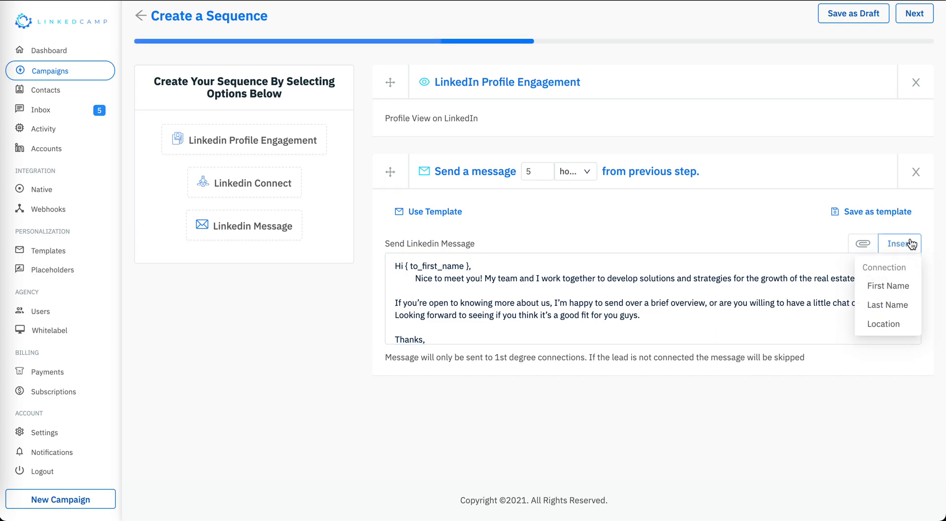
left_click(812, 344)
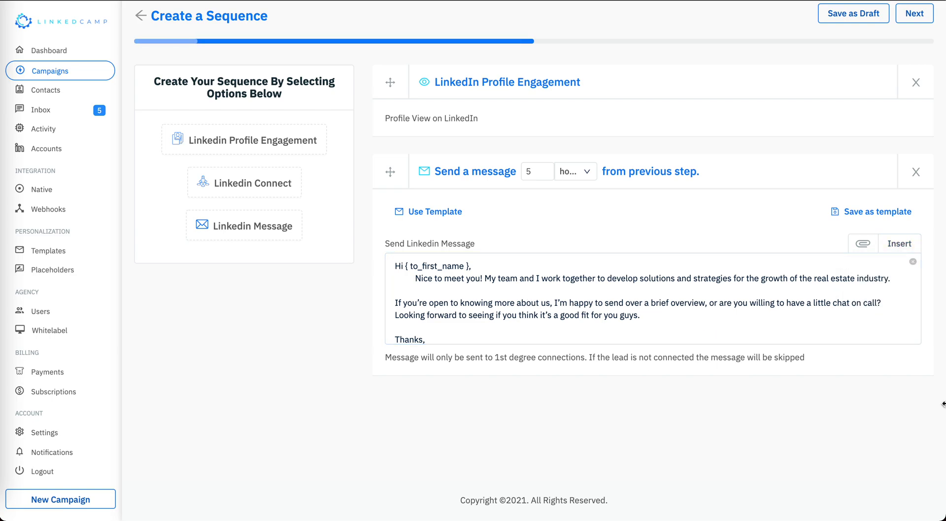
Add a second message step 3 days later using the 'Connect note for Real Estate' template.
left_click(262, 224)
scroll(701, 387, "down", 4)
left_click(533, 237)
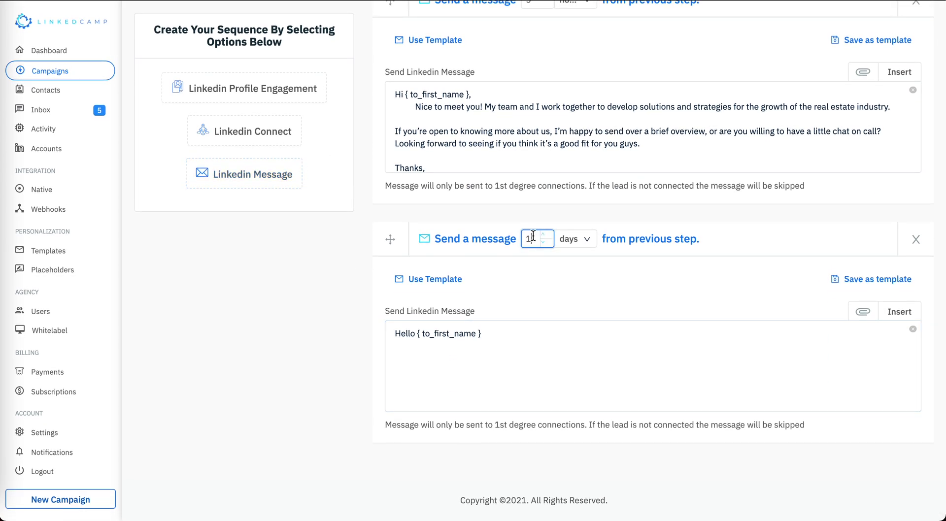
type("3")
left_click(448, 279)
left_click(425, 125)
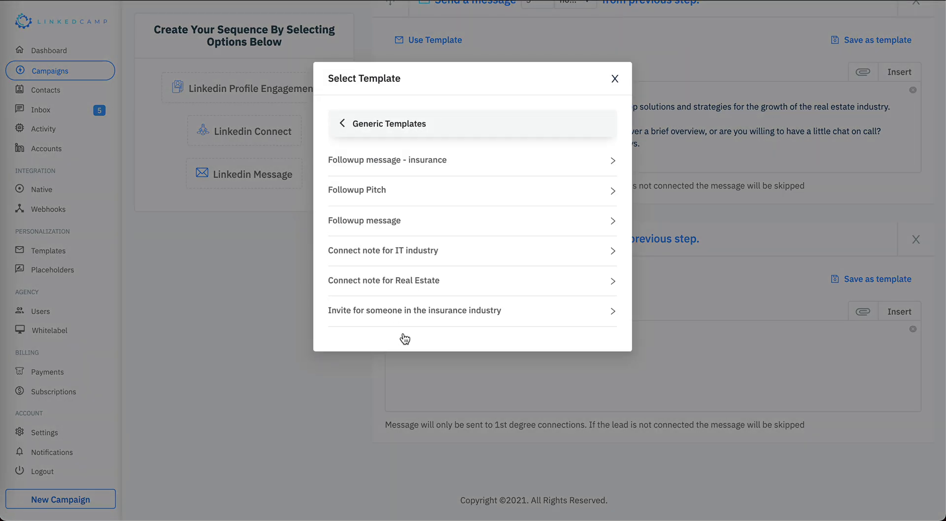
left_click(405, 293)
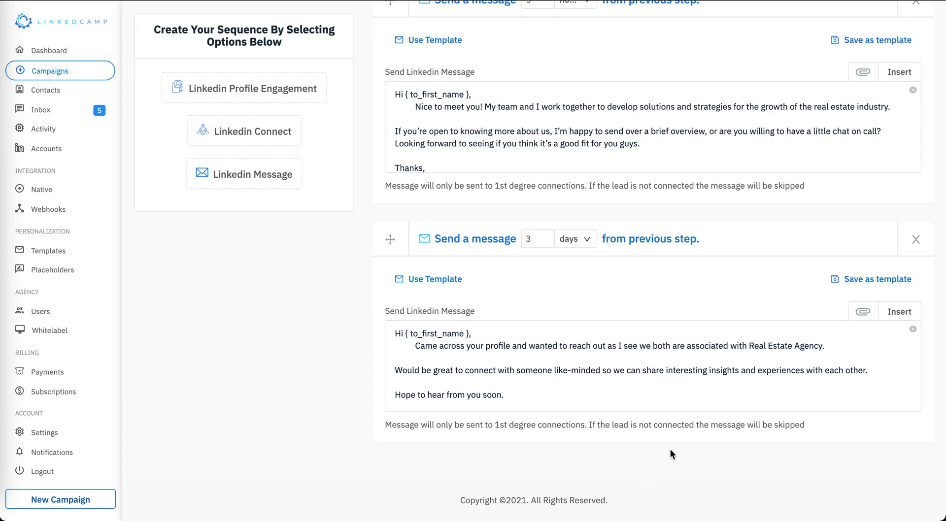
Review the first message's text while scrolling through the sequence.
scroll(765, 450, "up", 3)
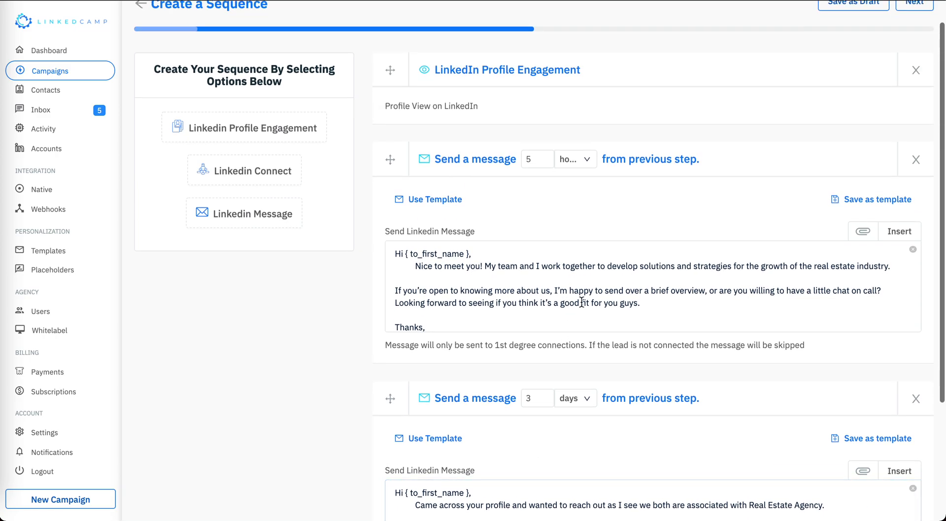
scroll(791, 112, "up", 1)
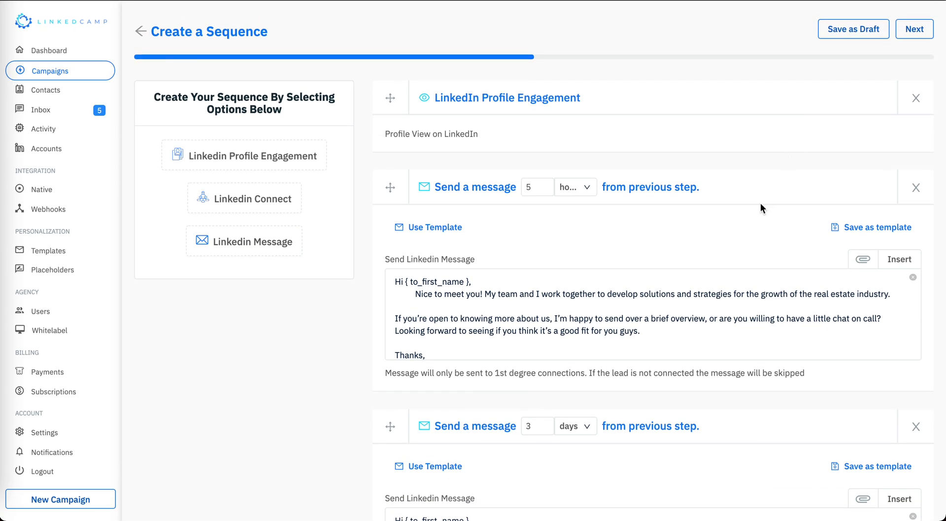
left_click(729, 329)
scroll(729, 329, "down", 1)
scroll(729, 328, "up", 1)
left_click(752, 399)
scroll(752, 398, "down", 4)
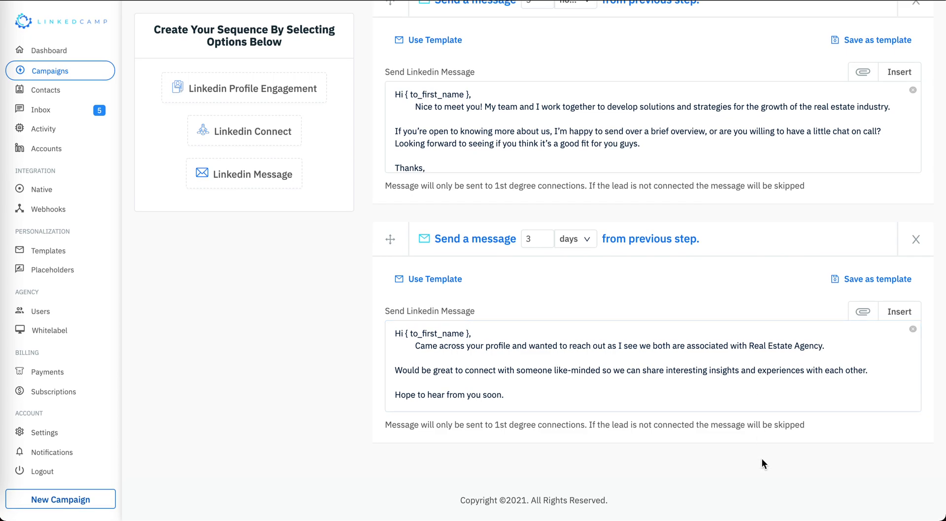
scroll(762, 459, "up", 4)
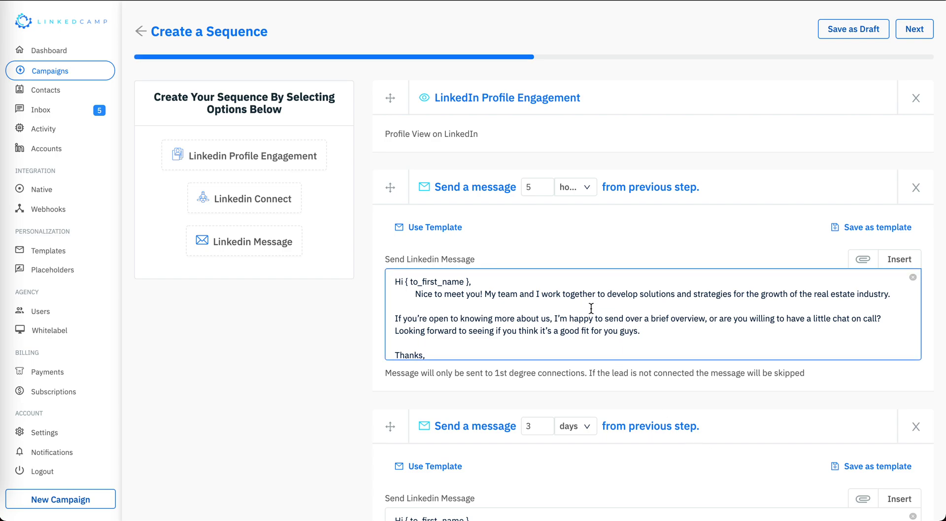
scroll(598, 396, "down", 4)
scroll(598, 396, "up", 4)
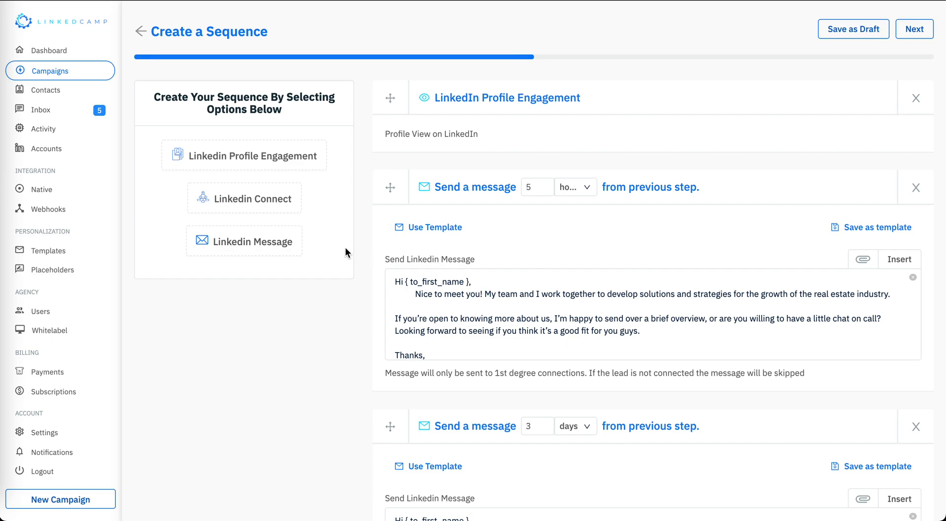
Add a LinkedIn Connect step, inspect its notes, delete it, and continue to the Overview.
left_click(244, 199)
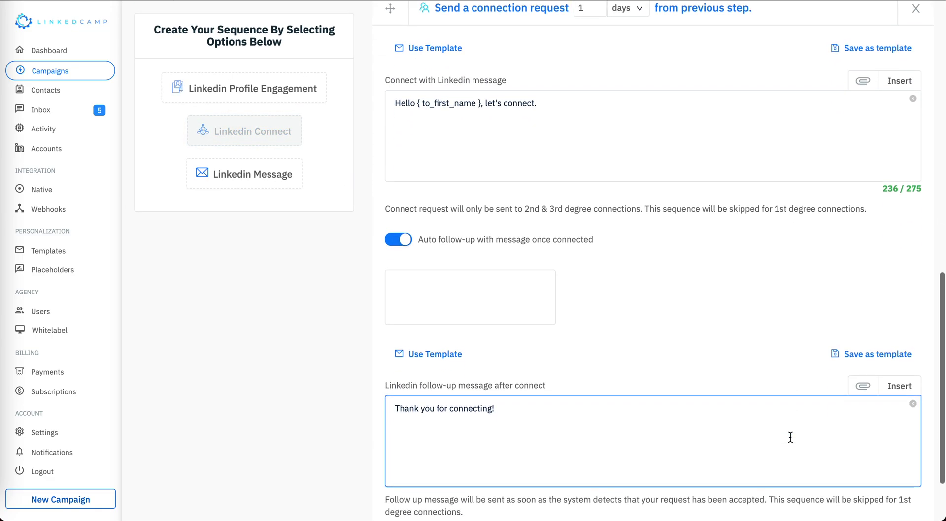
left_click(521, 143)
left_click(650, 394)
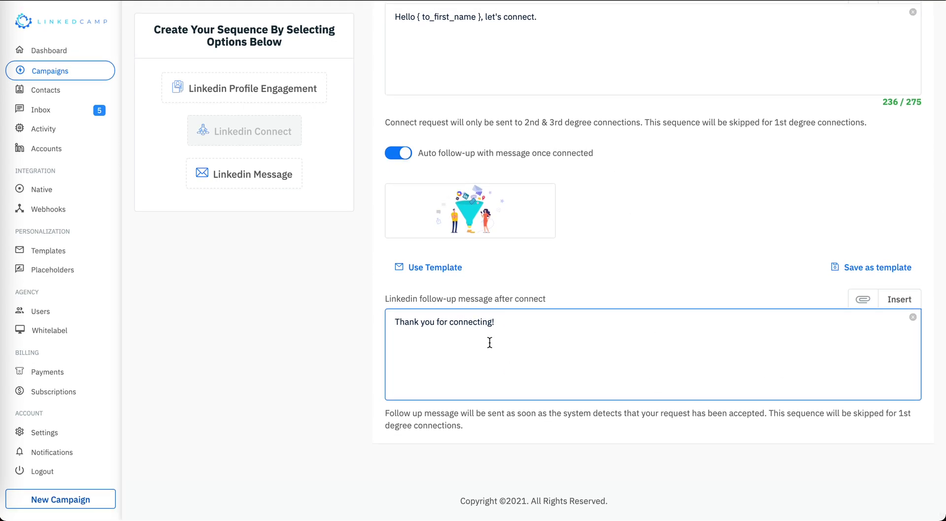
scroll(622, 328, "up", 10)
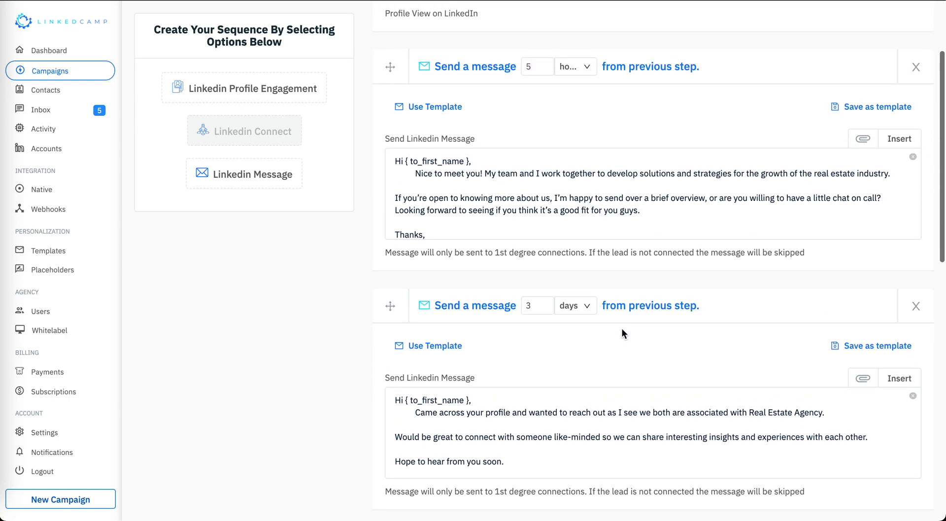
scroll(622, 328, "down", 6)
left_click(622, 328)
scroll(622, 330, "up", 1)
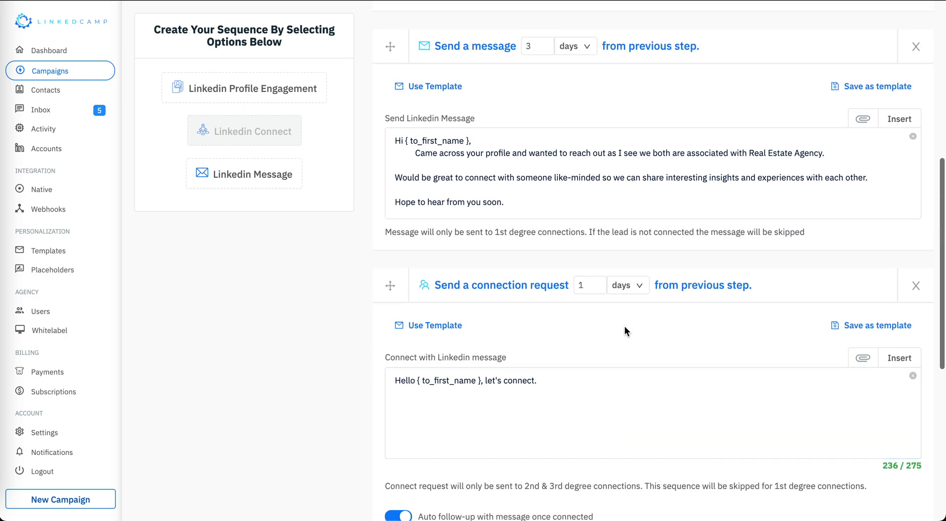
left_click(917, 287)
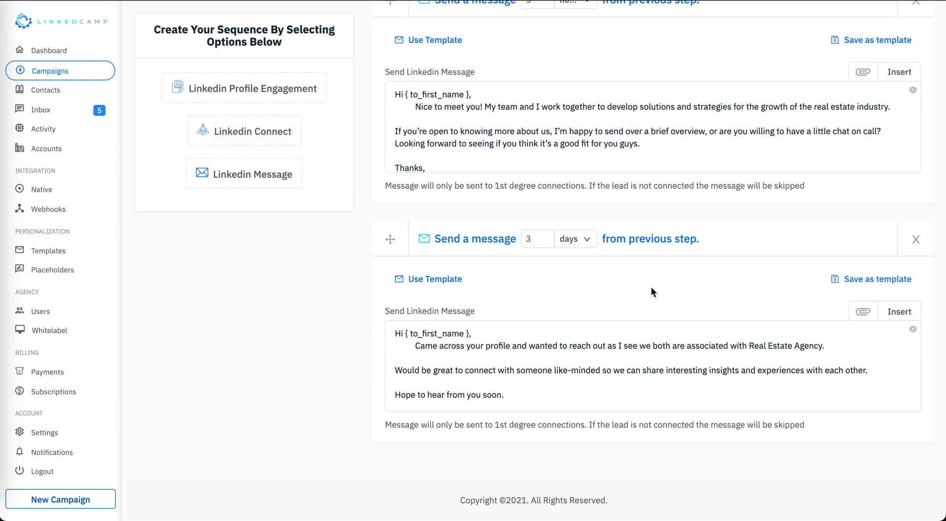
scroll(651, 287, "up", 3)
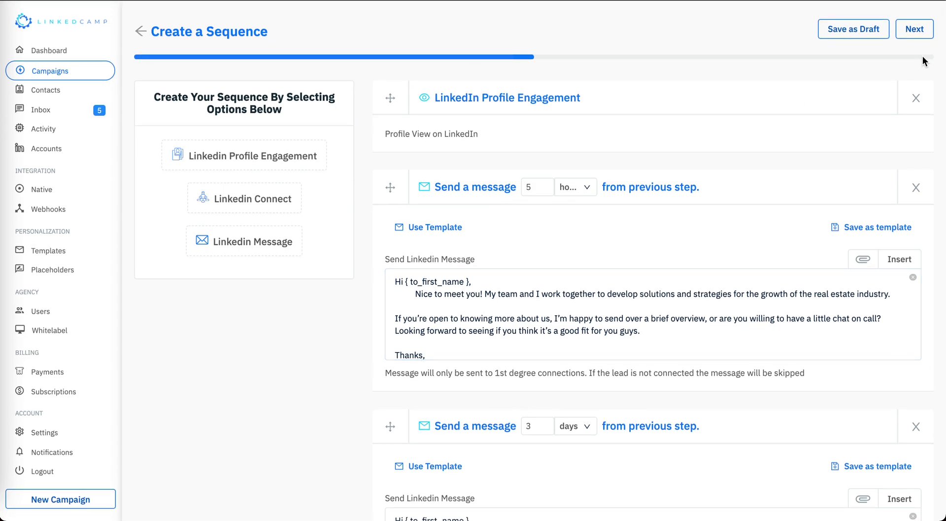
left_click(915, 29)
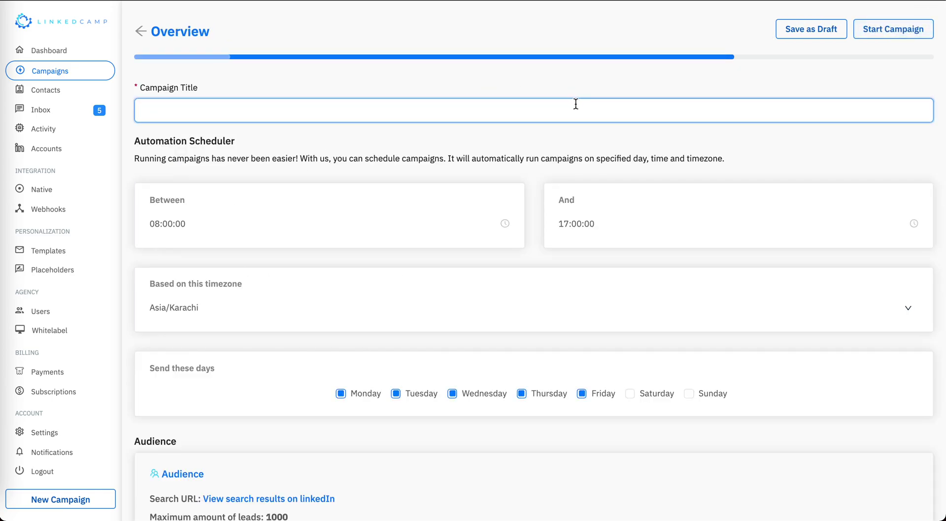
Try the Asia/Jerusalem and Asia/Saigon timezones while browsing the timezone list.
left_click(404, 309)
left_click(371, 414)
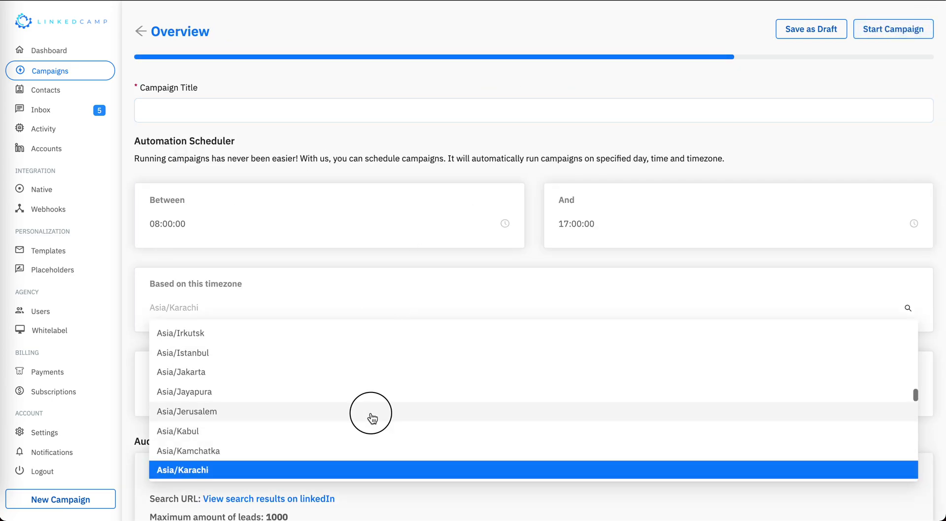
left_click(442, 307)
scroll(412, 419, "down", 10)
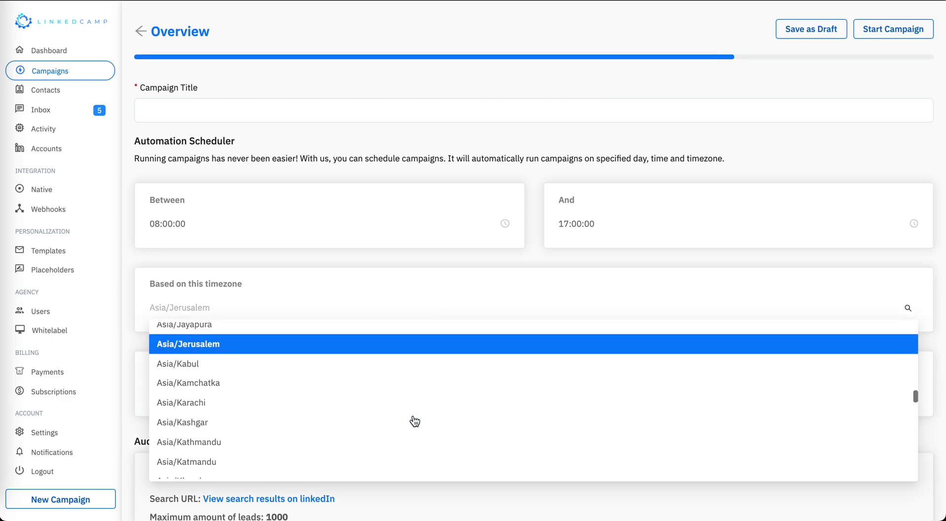
left_click(414, 421)
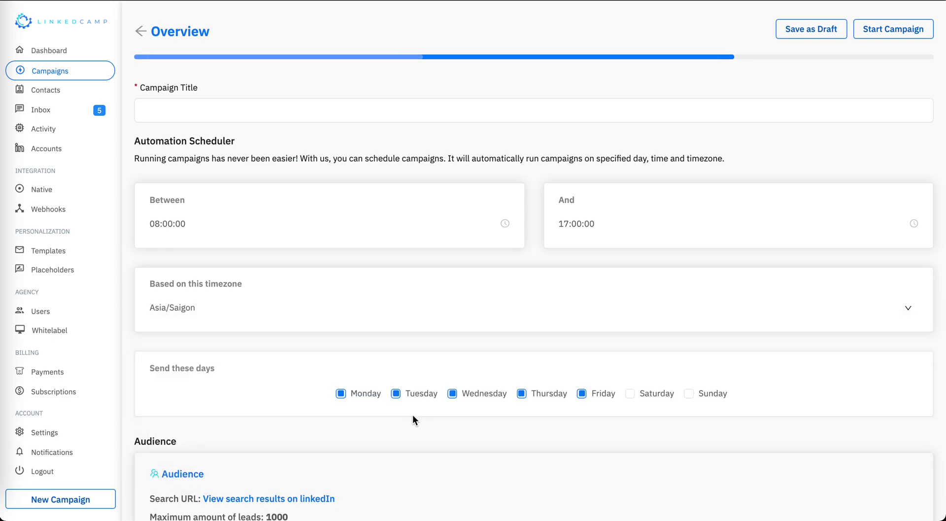
left_click(467, 310)
scroll(425, 428, "down", 8)
scroll(425, 431, "down", 15)
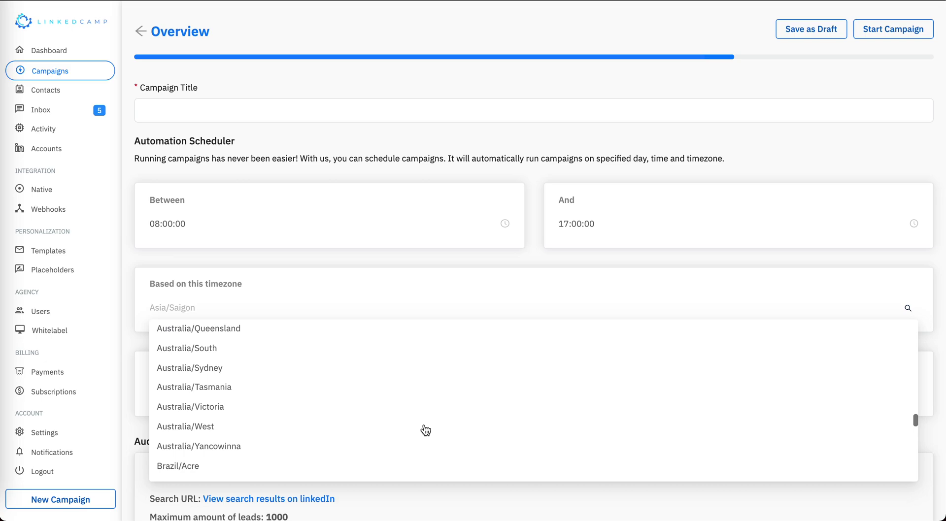
Search 'eur', pick Europe/Amsterdam, and review the Audience and Sequences summary.
type("eur")
left_click(284, 330)
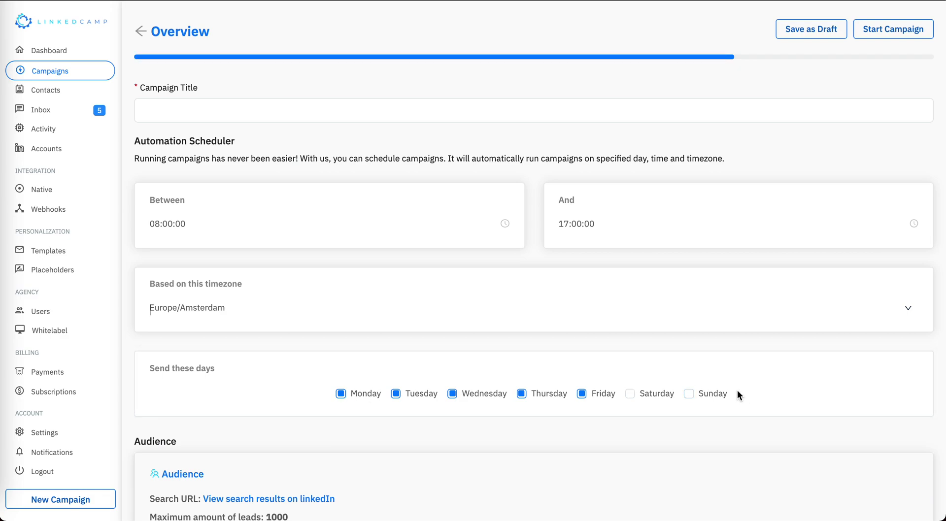
scroll(669, 479, "down", 10)
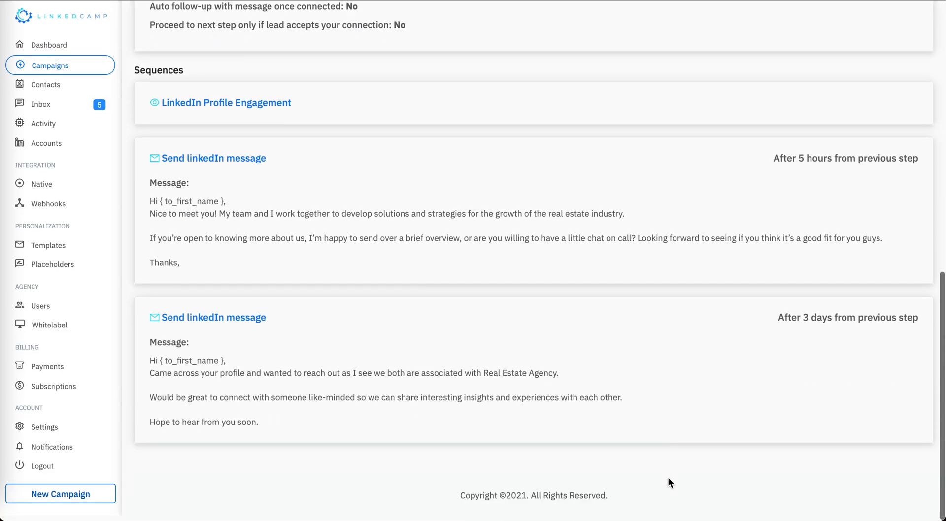
scroll(669, 479, "up", 1)
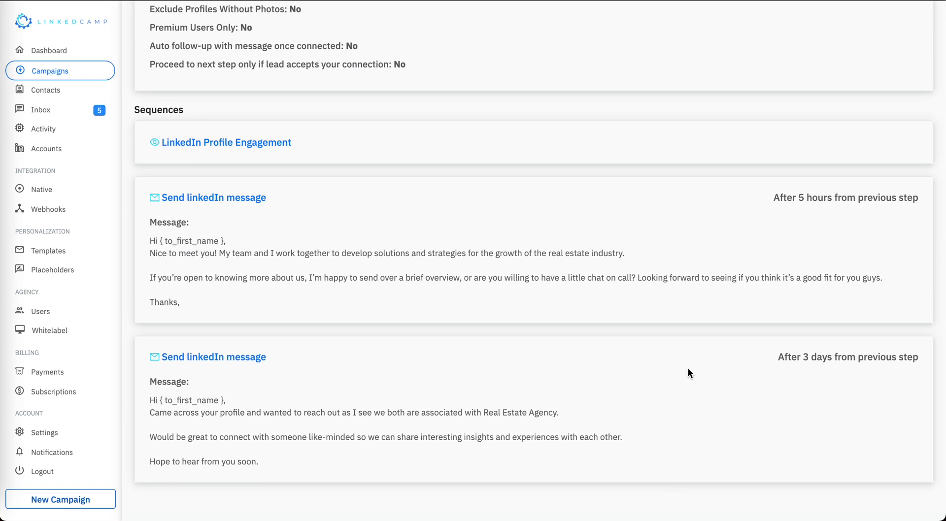
scroll(687, 311, "up", 10)
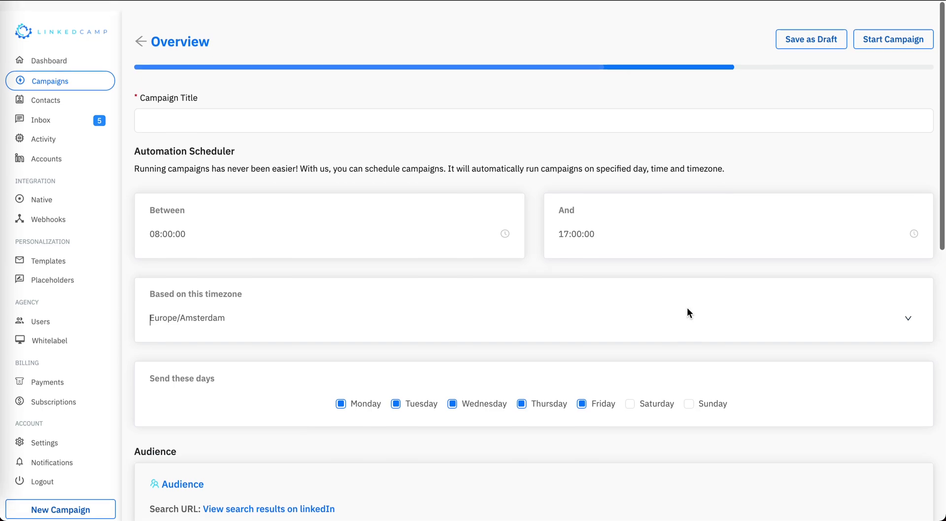
Title the campaign '1st degree connections' and start it.
left_click(685, 112)
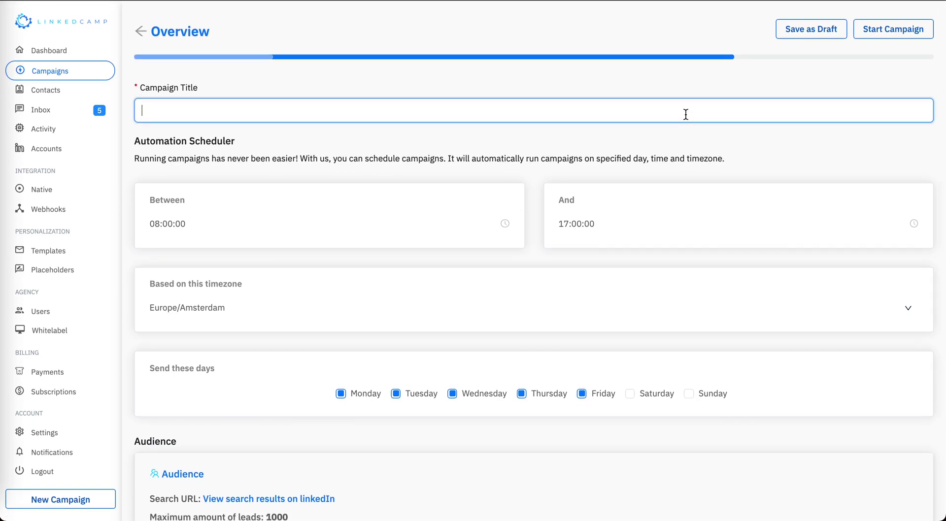
type("1st degree connec")
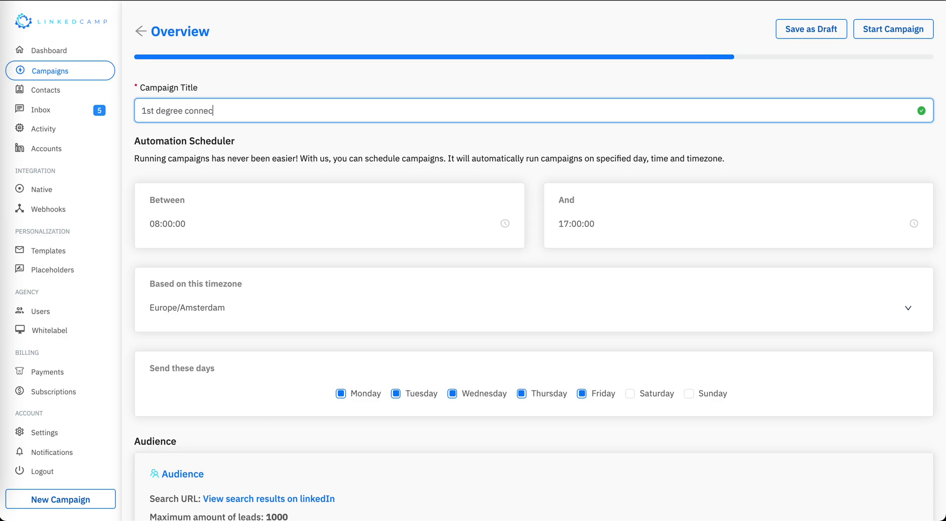
type("tions")
left_click(891, 31)
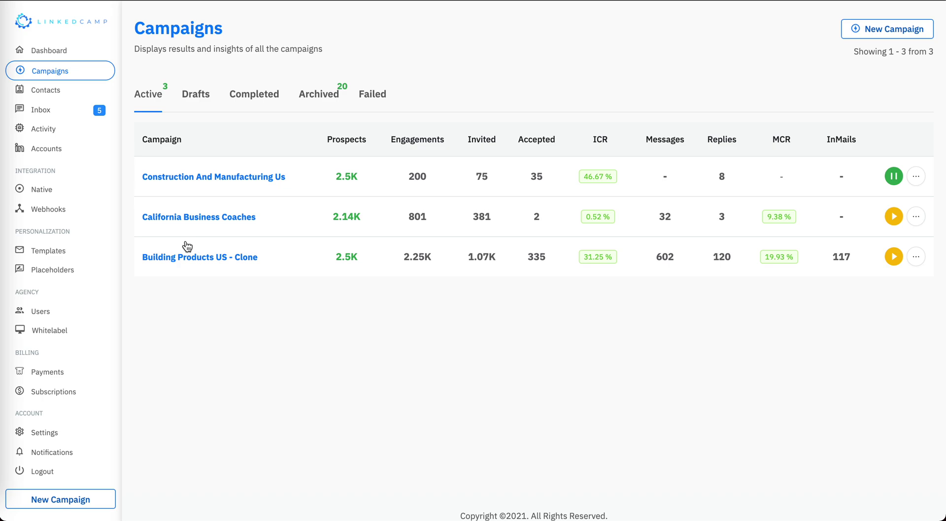
Open the Construction And Manufacturing Us campaign and scroll through its Prospects table.
left_click(222, 176)
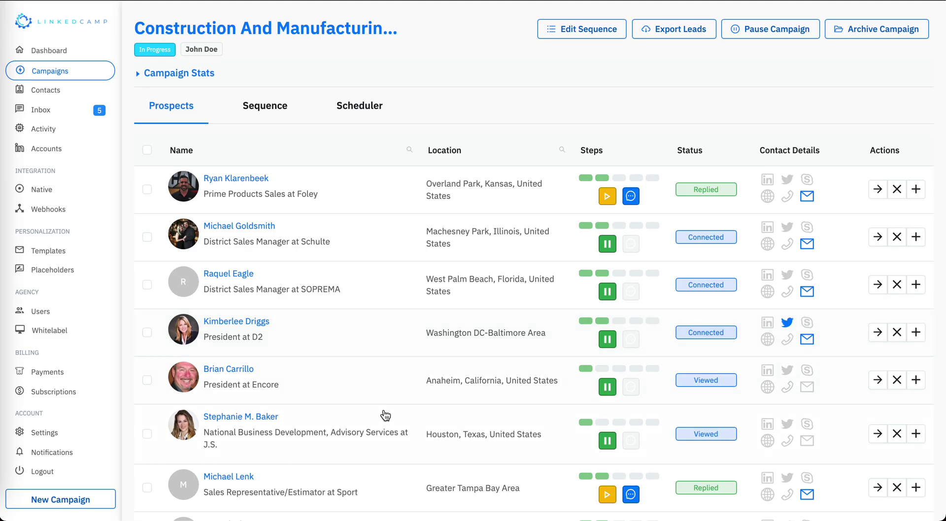
scroll(385, 417, "down", 10)
scroll(385, 417, "down", 20)
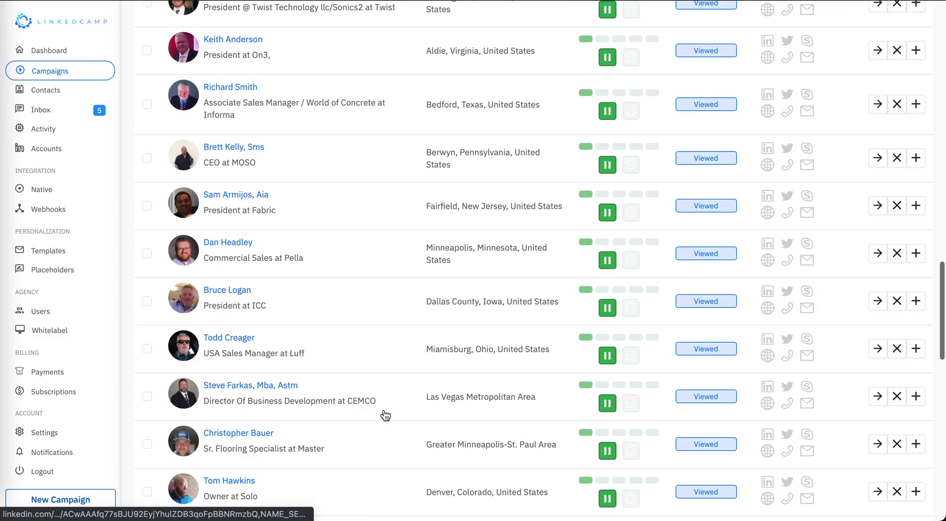
scroll(384, 411, "up", 20)
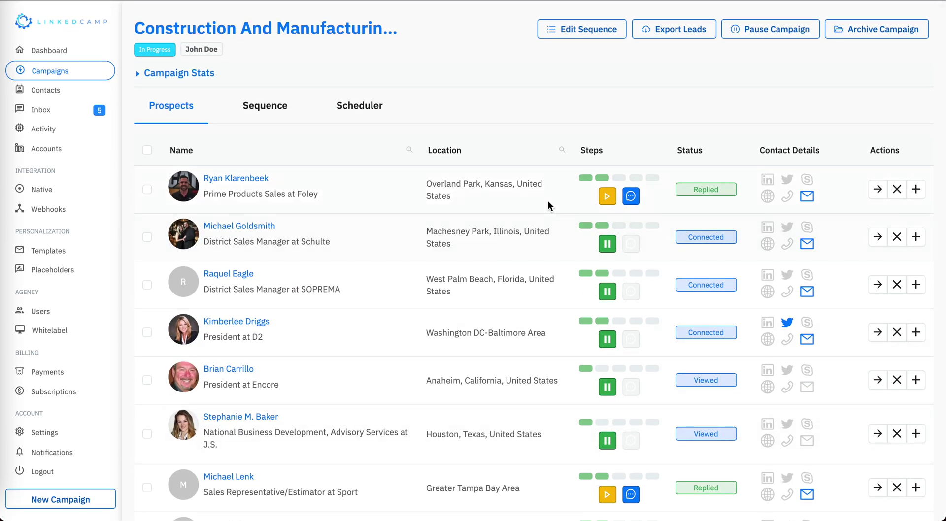
mouse_move(726, 197)
Read and close the first prospect's reply chat, then bring up the copy/move options.
left_click(631, 196)
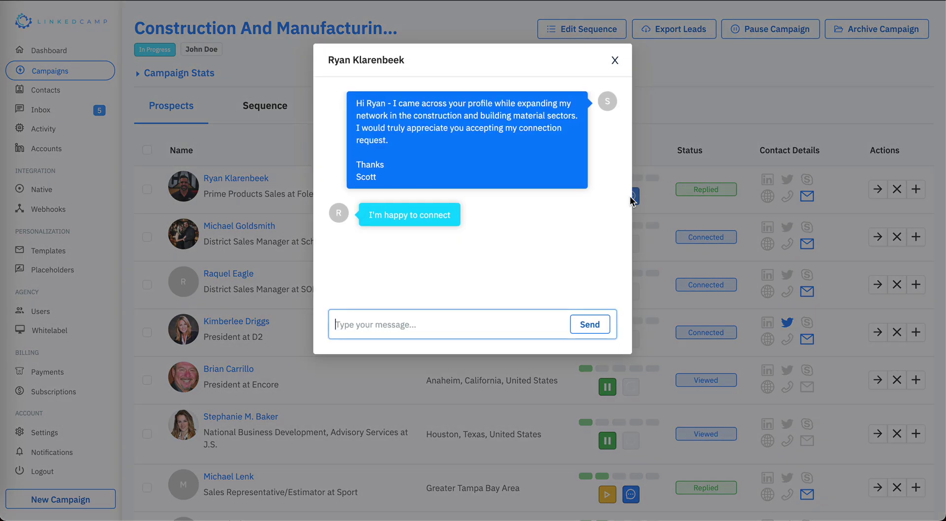
left_click(616, 61)
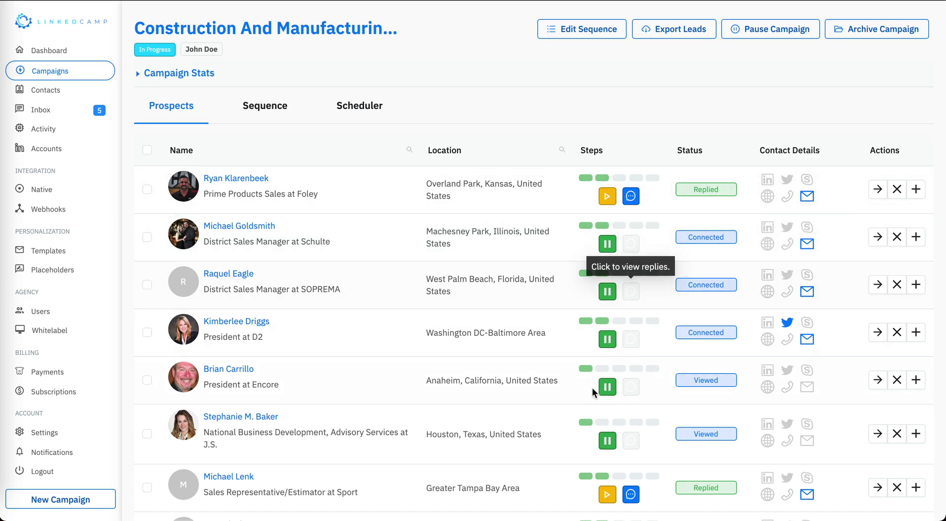
left_click(878, 192)
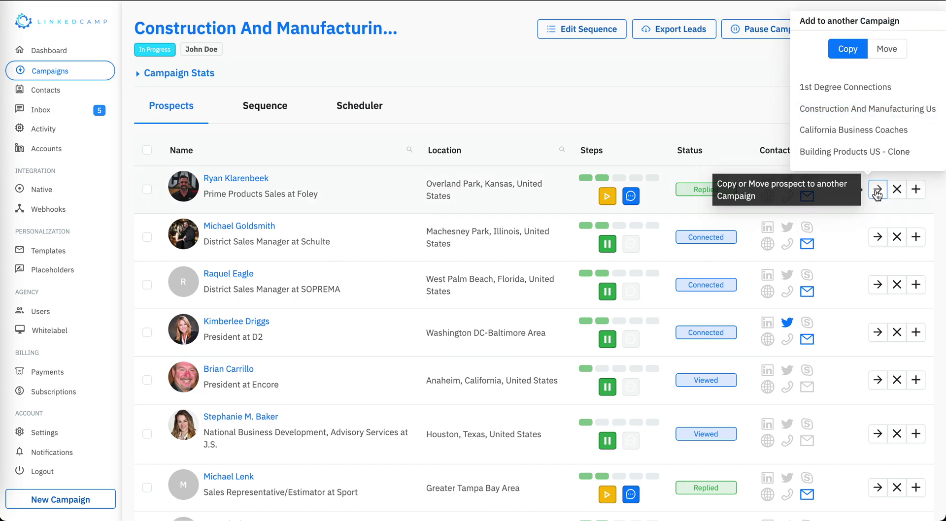
Dismiss the copy/move options, review the Sequence tab, then view the Canada/Mountain Scheduler settings.
left_click(877, 194)
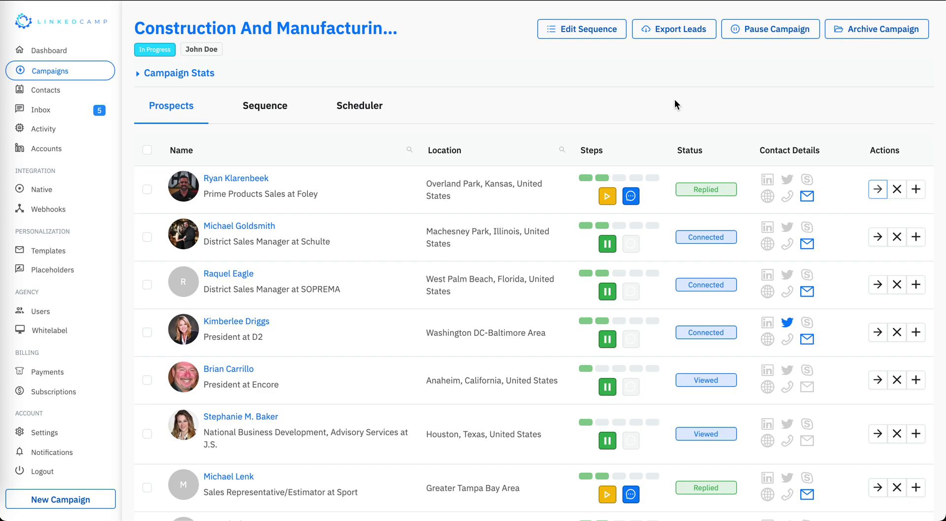
scroll(521, 396, "down", 8)
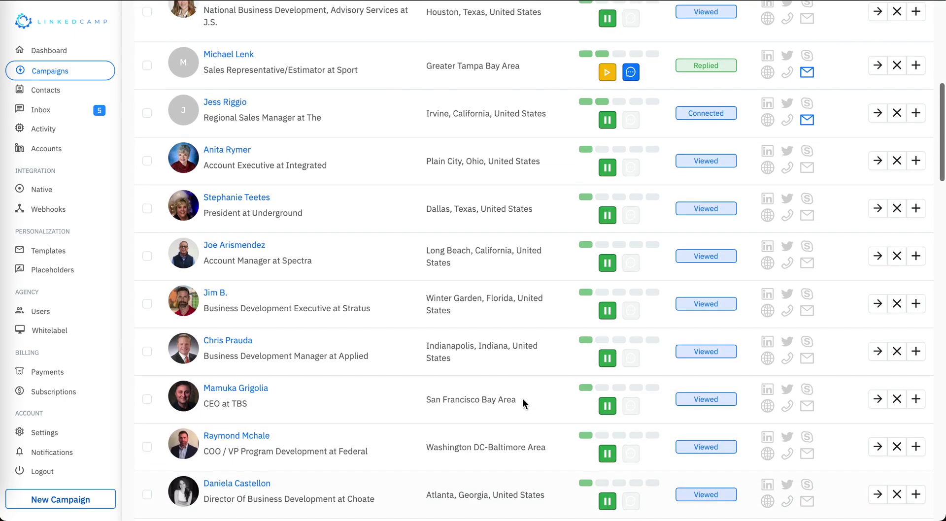
scroll(522, 399, "up", 8)
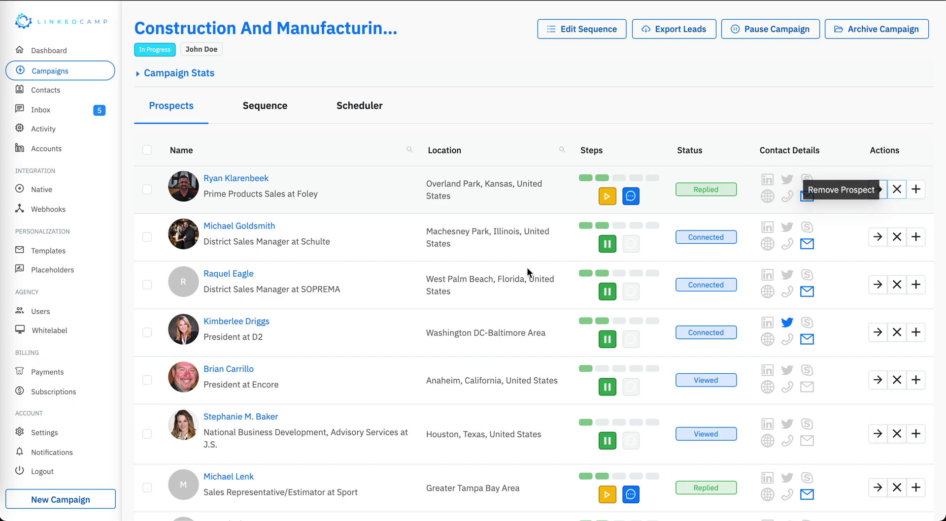
left_click(267, 109)
scroll(490, 377, "down", 15)
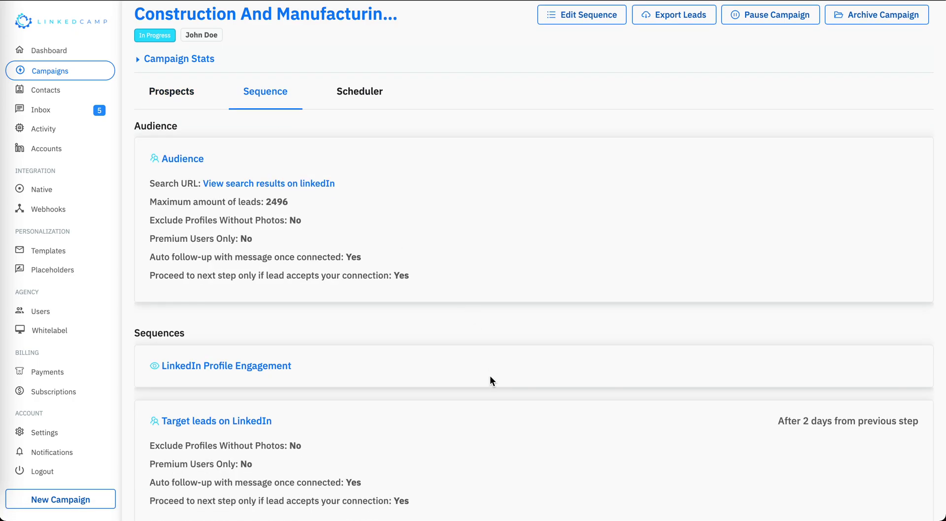
scroll(490, 378, "up", 6)
scroll(490, 376, "up", 10)
left_click(369, 112)
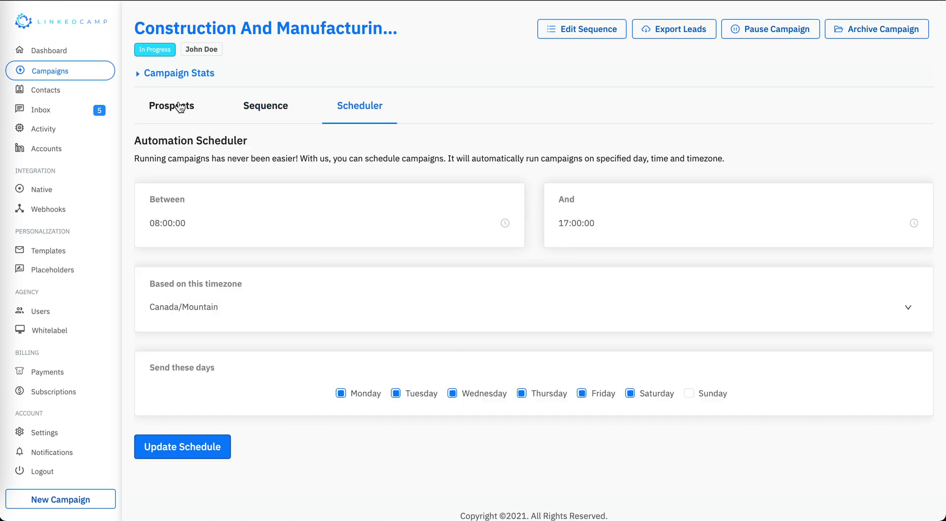
Open Contacts, expand and collapse the fourth lead's details, then add a tag to the first lead.
left_click(47, 91)
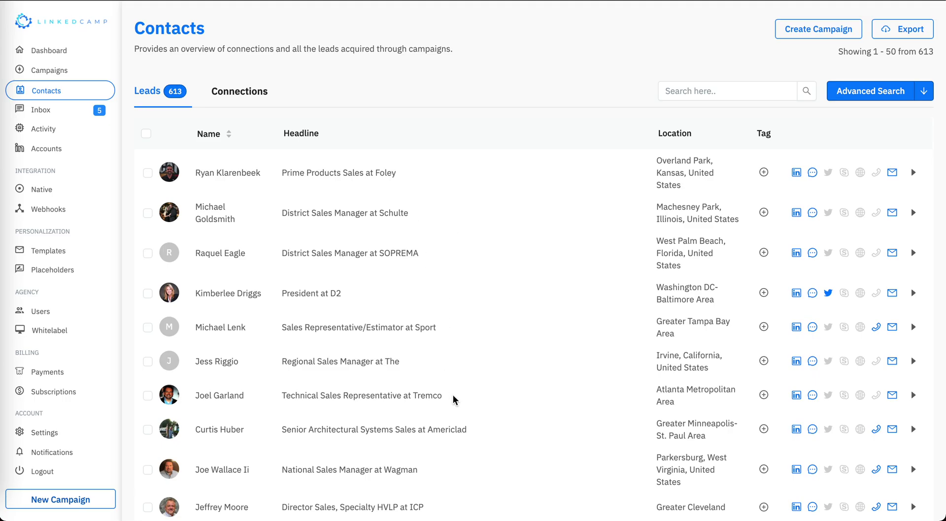
scroll(454, 395, "down", 20)
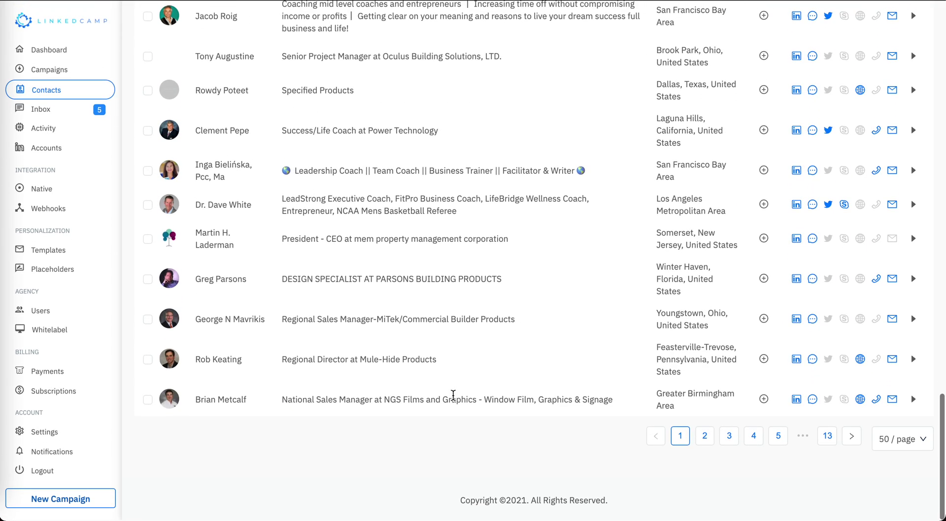
scroll(454, 395, "up", 20)
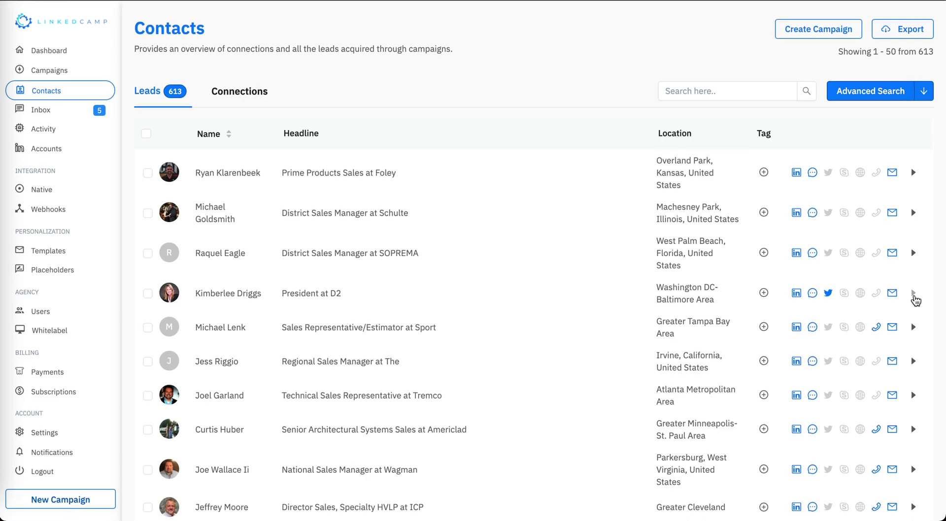
left_click(914, 294)
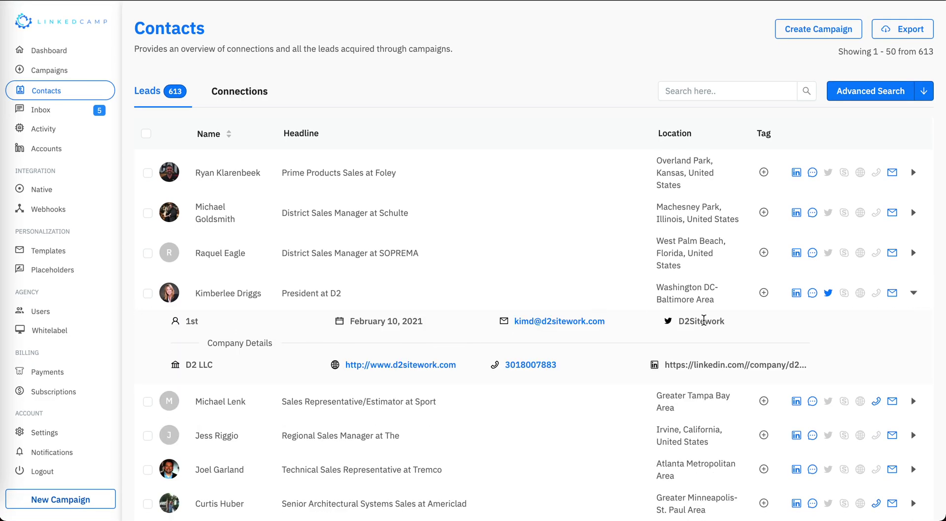
scroll(326, 461, "down", 8)
scroll(325, 462, "down", 15)
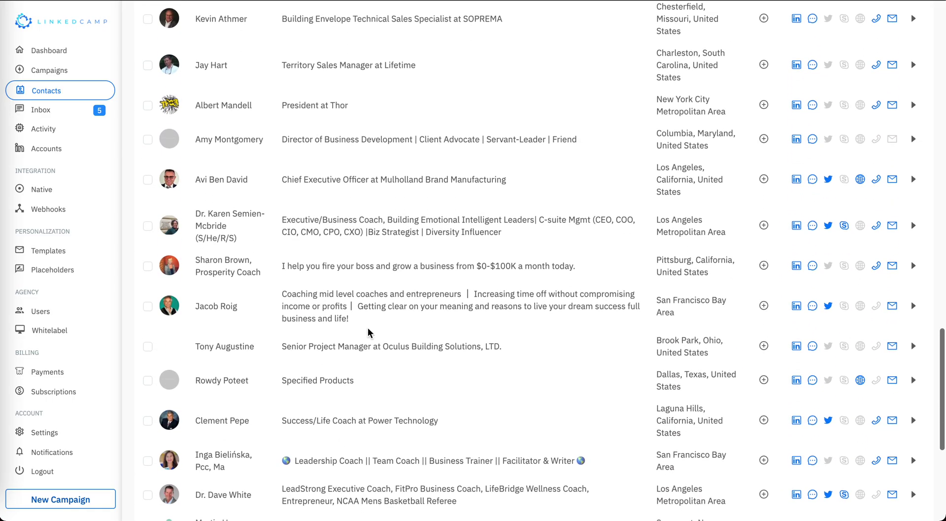
scroll(365, 345, "up", 20)
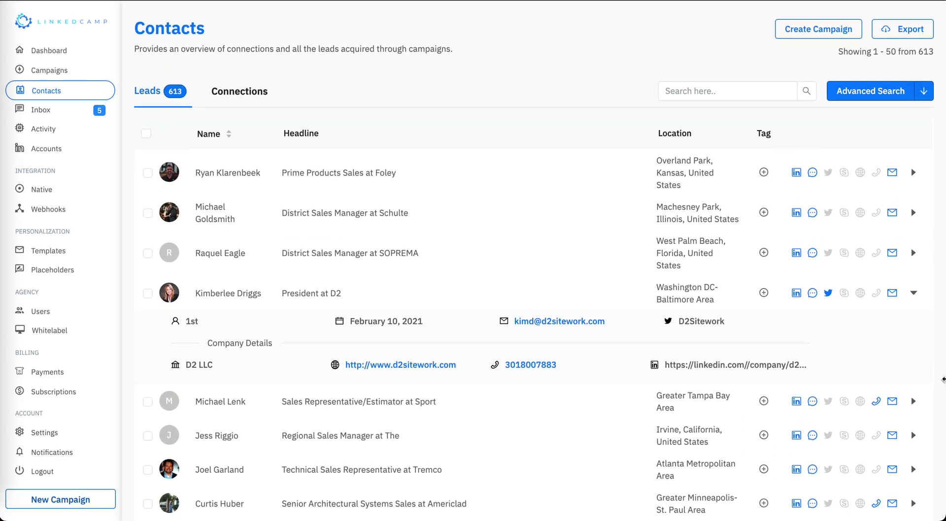
left_click(914, 293)
left_click(767, 173)
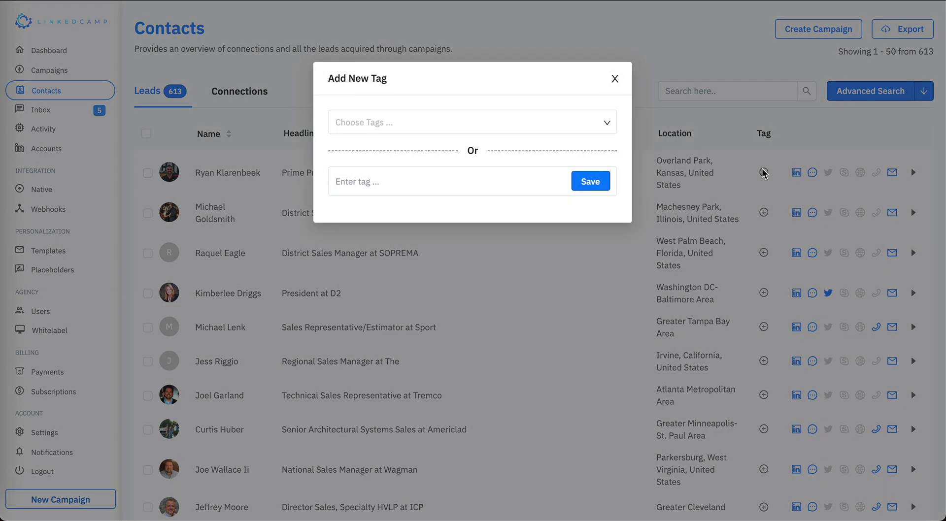
Dismiss the new-tag dialog without saving and expand the advanced search filters.
left_click(402, 179)
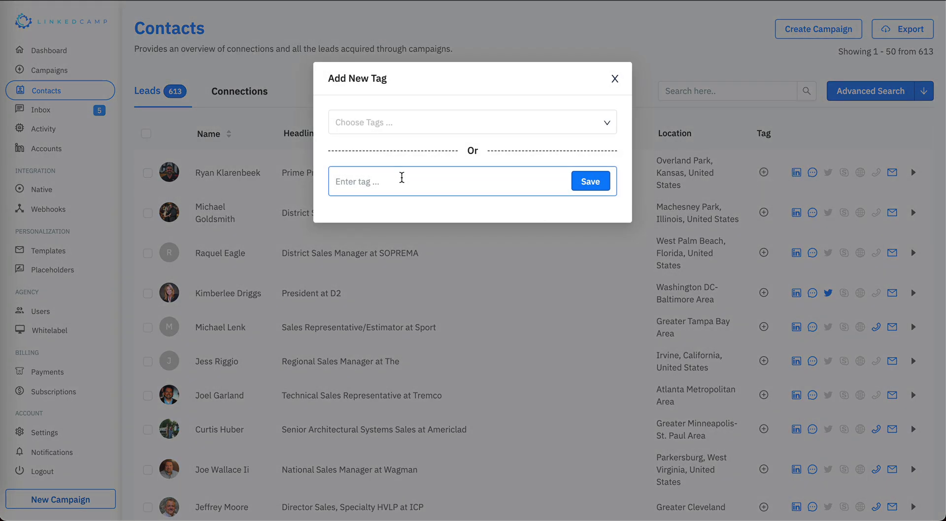
left_click(615, 79)
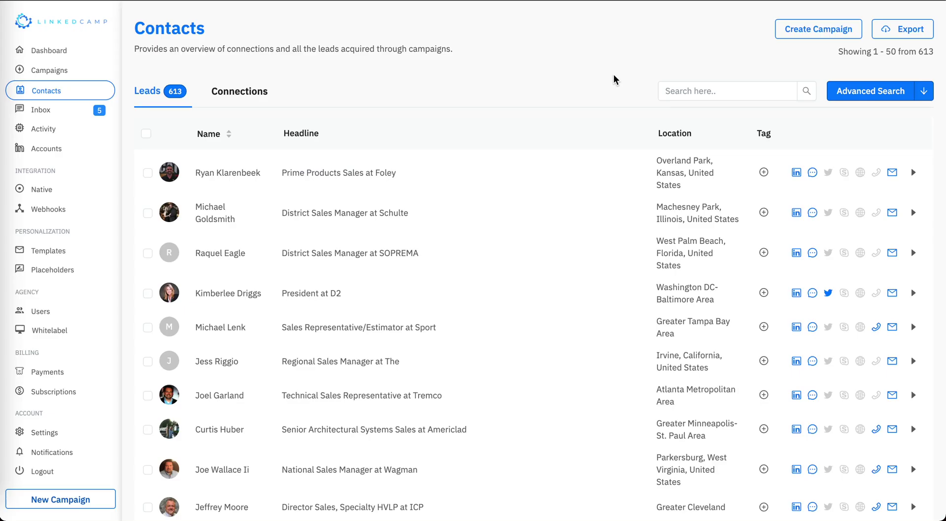
left_click(924, 90)
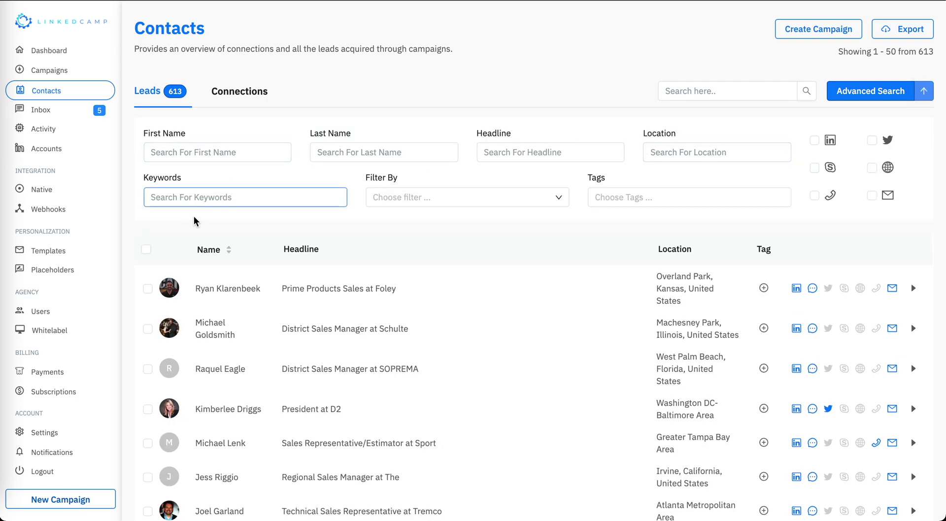
Look through the Filter By and Tags options without applying any, then collapse the advanced filters.
left_click(513, 198)
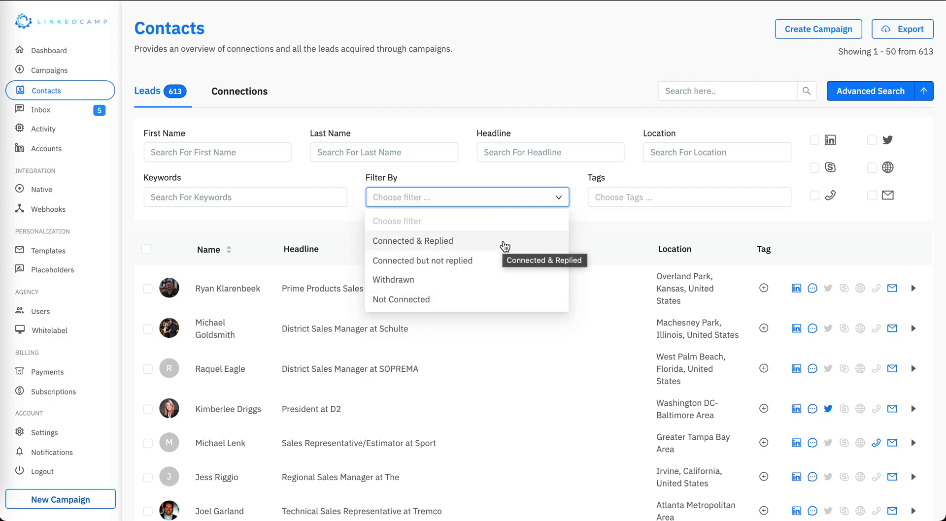
left_click(561, 199)
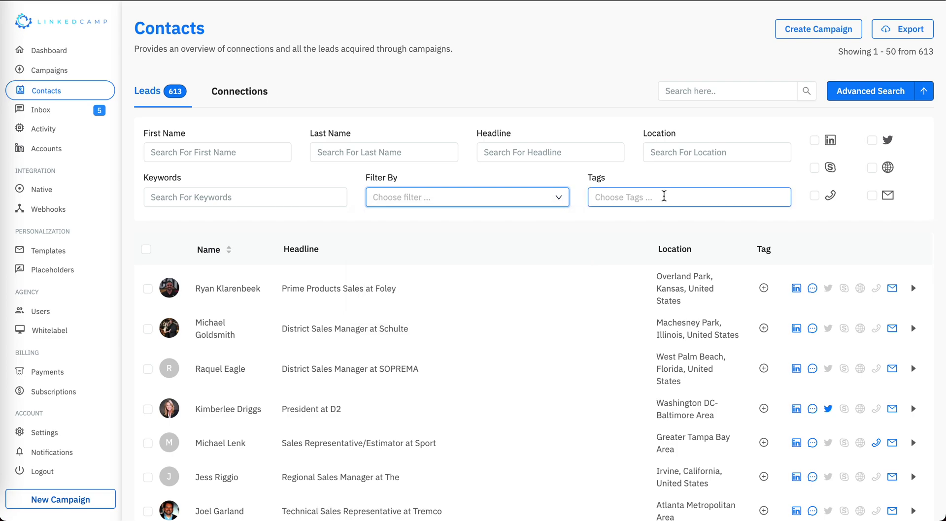
left_click(664, 196)
left_click(664, 197)
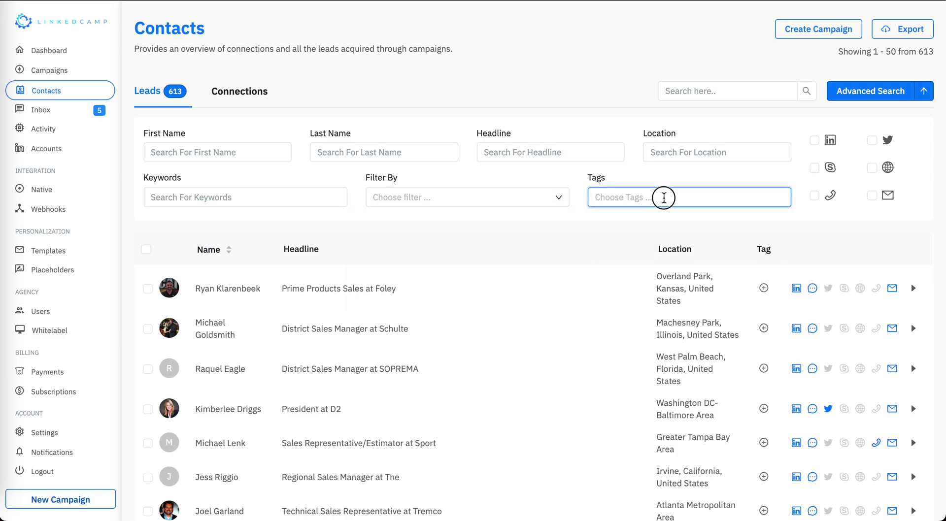
left_click(664, 197)
left_click(924, 90)
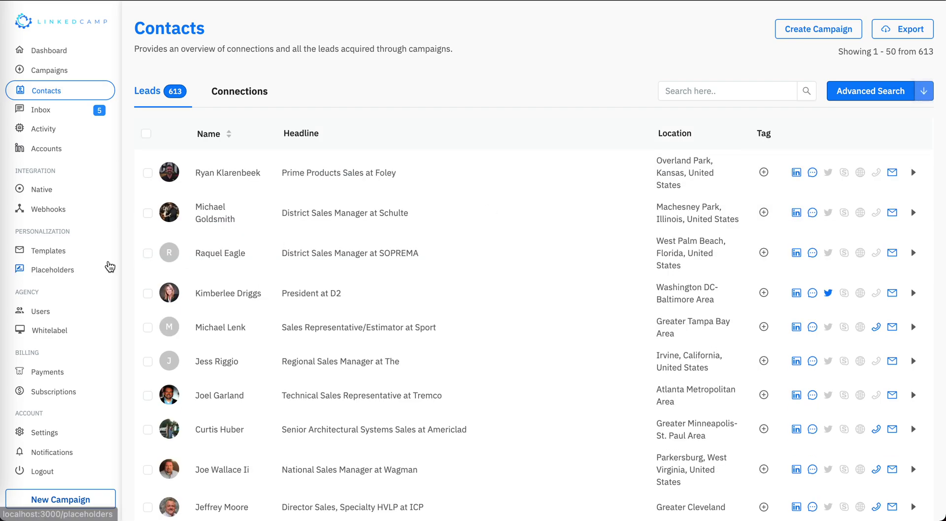
Select the first two leads, scroll the Connections list, then go to the Inbox.
left_click(147, 172)
left_click(148, 213)
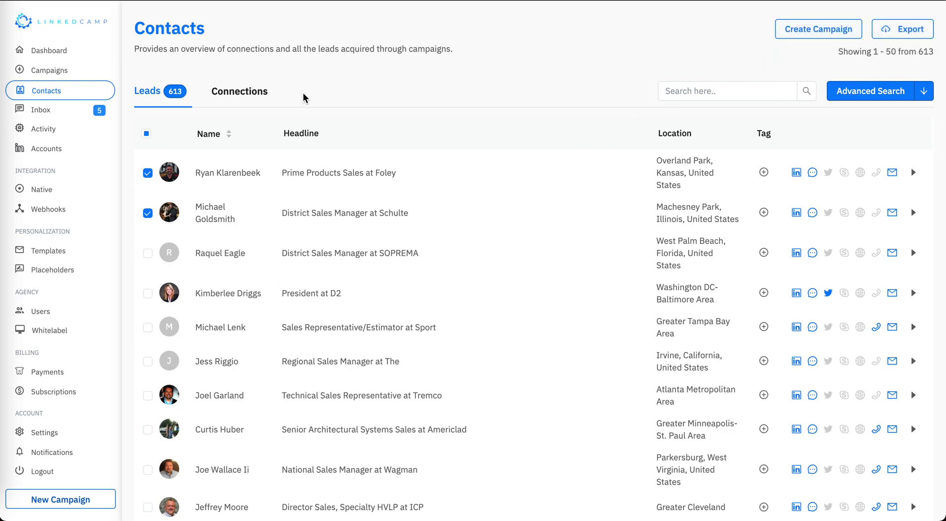
left_click(238, 96)
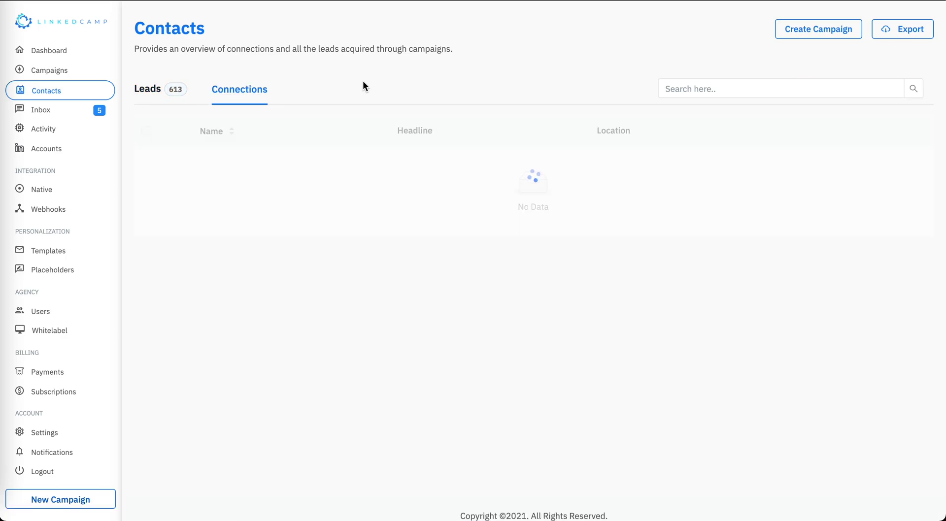
scroll(475, 399, "down", 20)
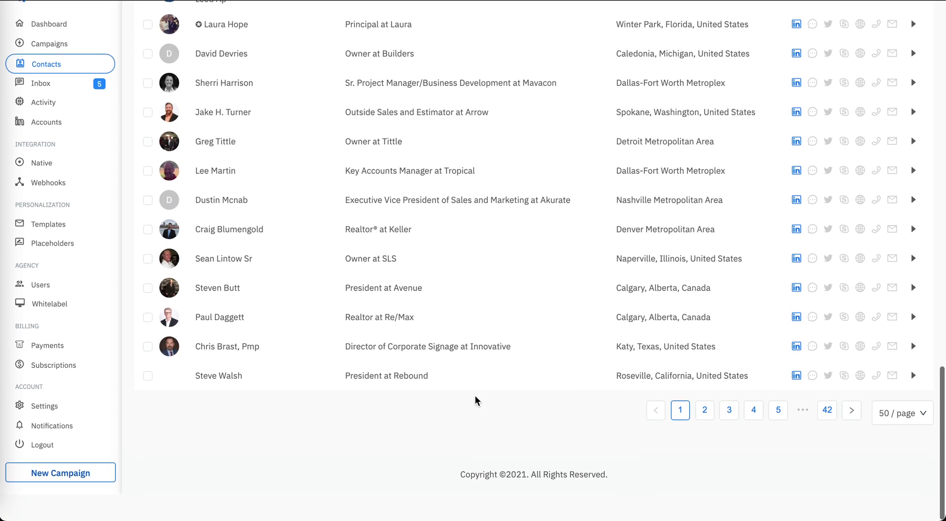
scroll(475, 401, "up", 20)
left_click(69, 111)
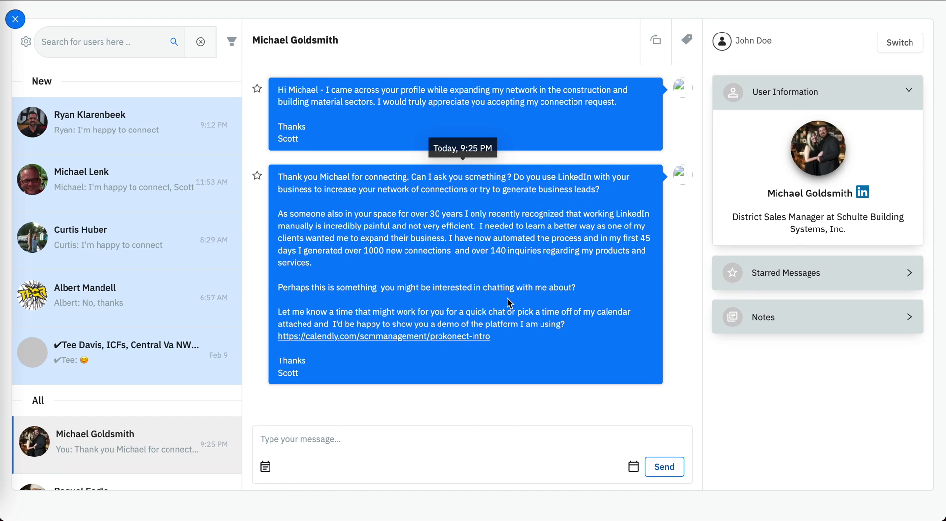
Check the message scheduling calendar and the contact's Notes panel, then return to user info.
left_click(633, 468)
left_click(633, 469)
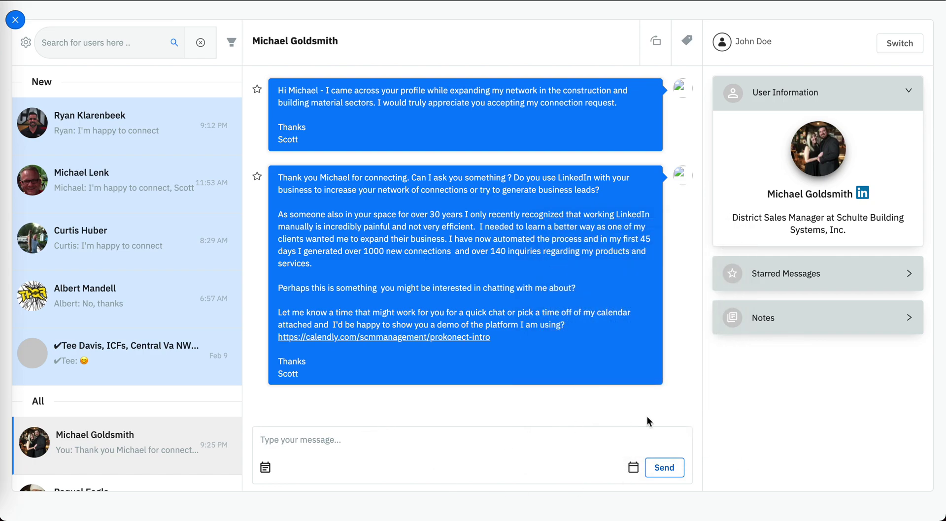
left_click(748, 317)
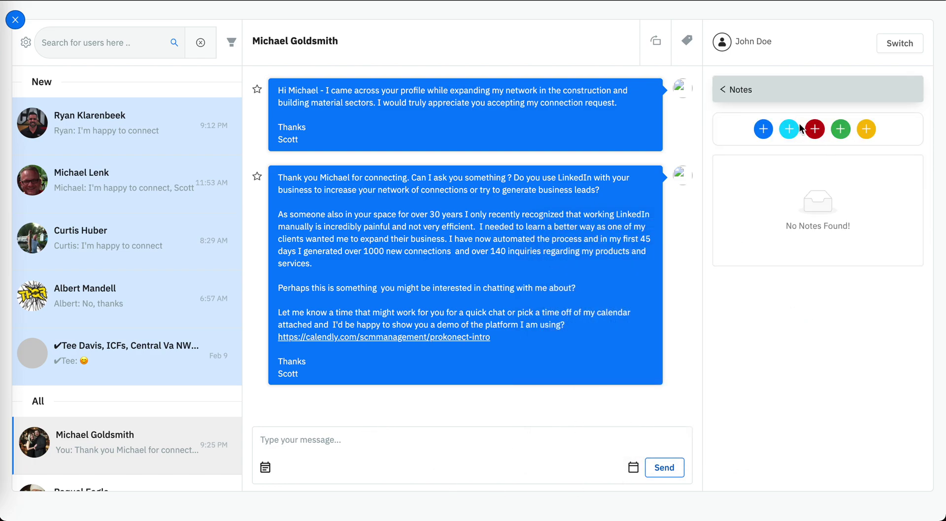
left_click(791, 130)
left_click(743, 101)
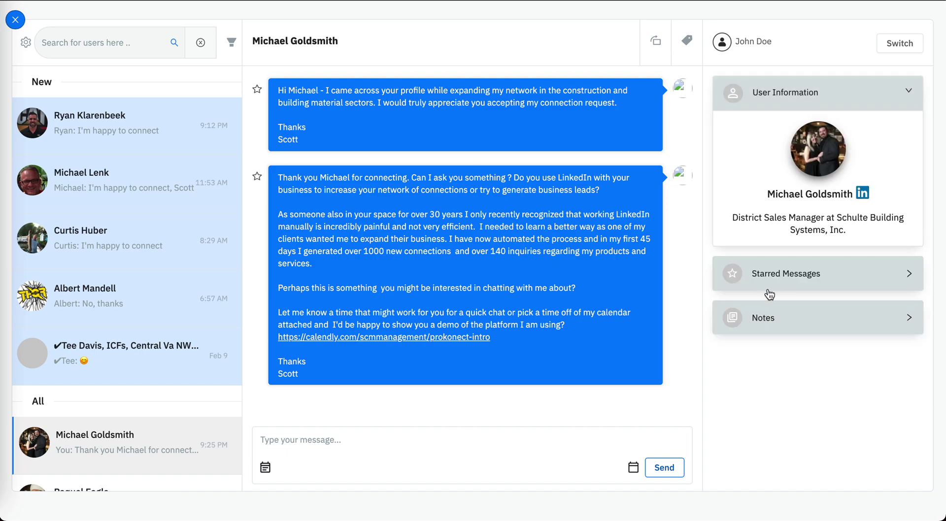
Glance at the conversation's tag list and tag filter, then exit the inbox to the Dashboard.
left_click(690, 39)
left_click(691, 40)
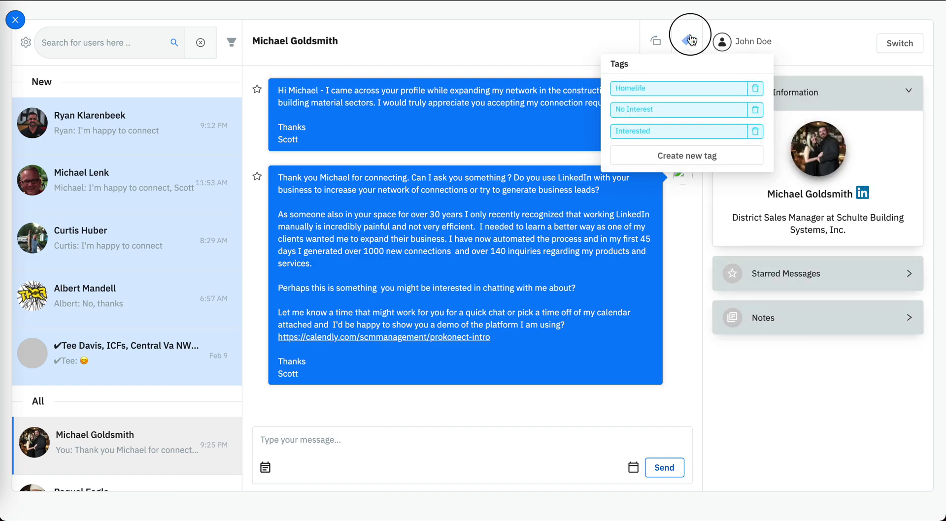
left_click(231, 48)
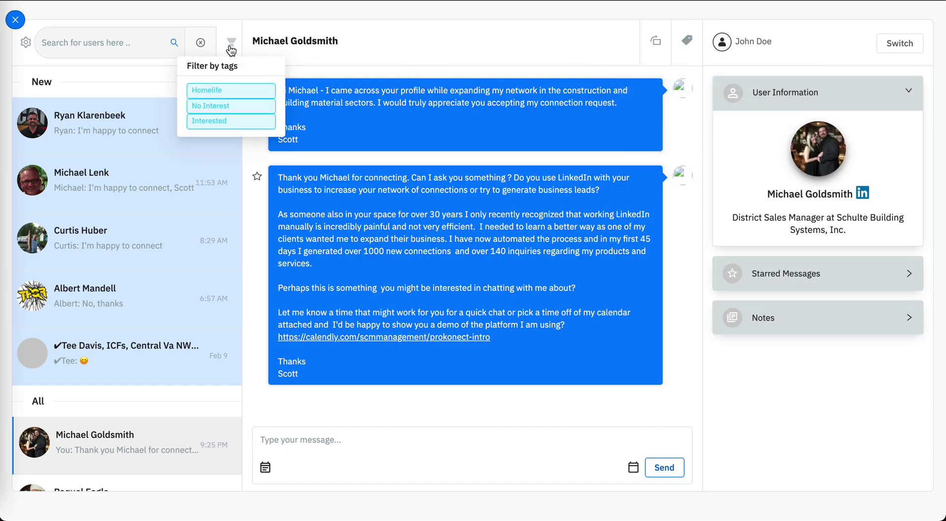
left_click(68, 43)
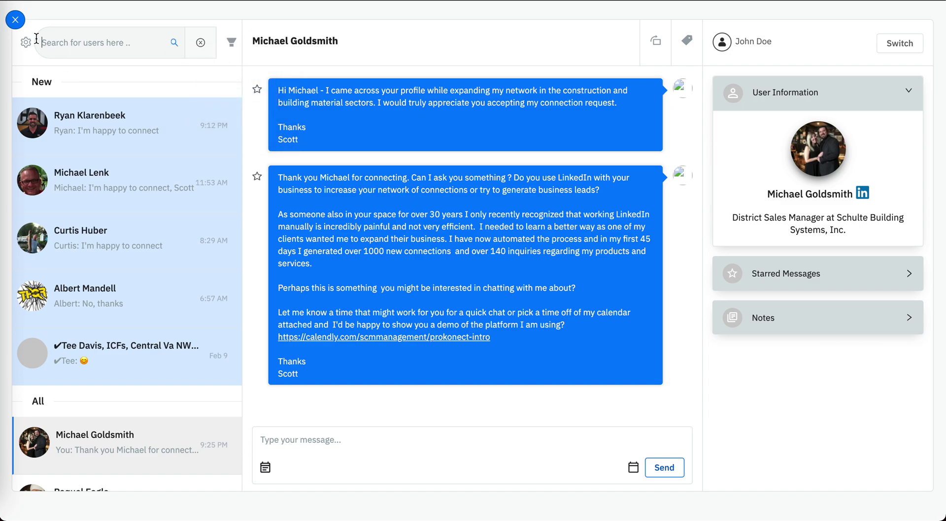
left_click(17, 21)
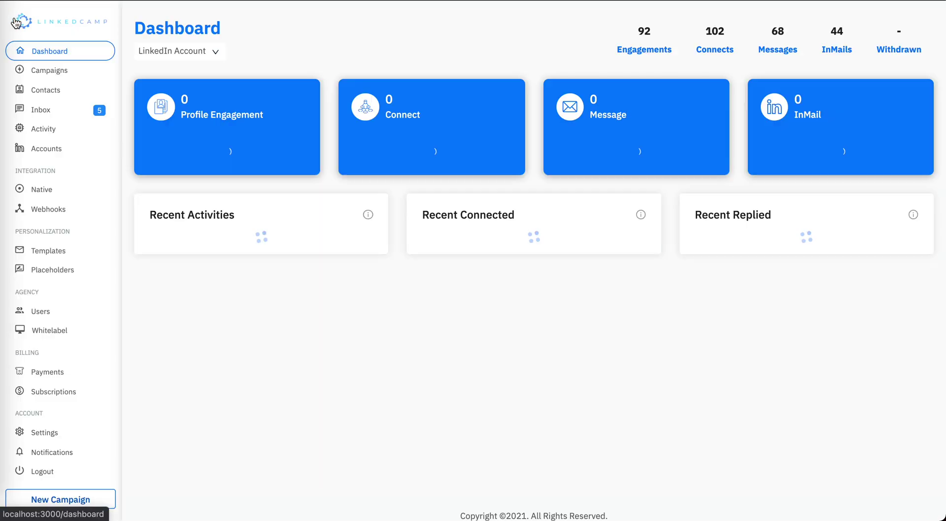
Open the Activity page and scroll through the table of targeted users across running campaigns.
left_click(49, 132)
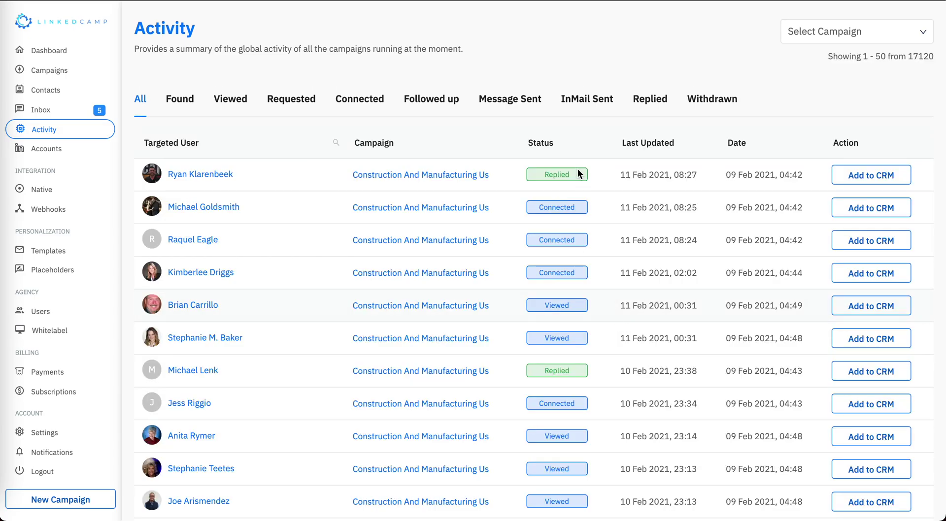
scroll(530, 367, "down", 20)
scroll(531, 367, "up", 15)
scroll(529, 362, "up", 9)
scroll(623, 303, "down", 20)
scroll(623, 305, "up", 20)
scroll(648, 327, "down", 20)
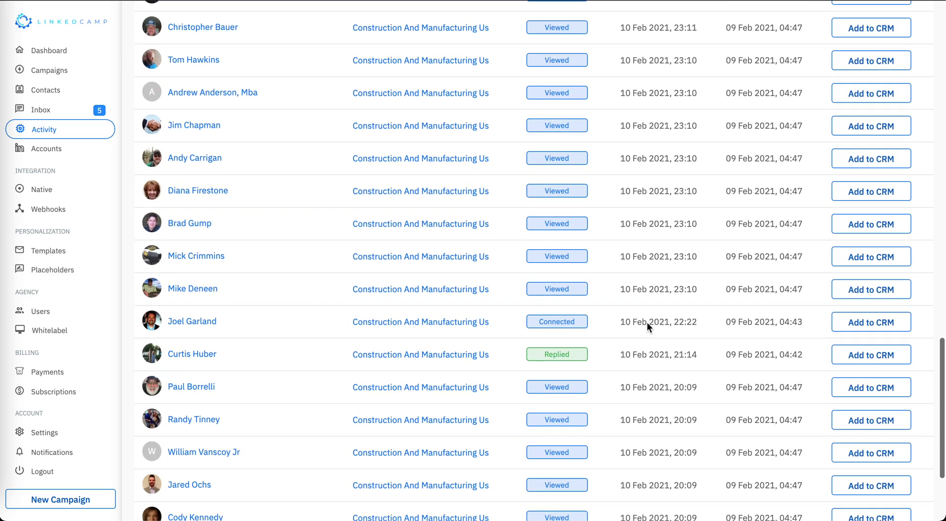
scroll(643, 222, "up", 20)
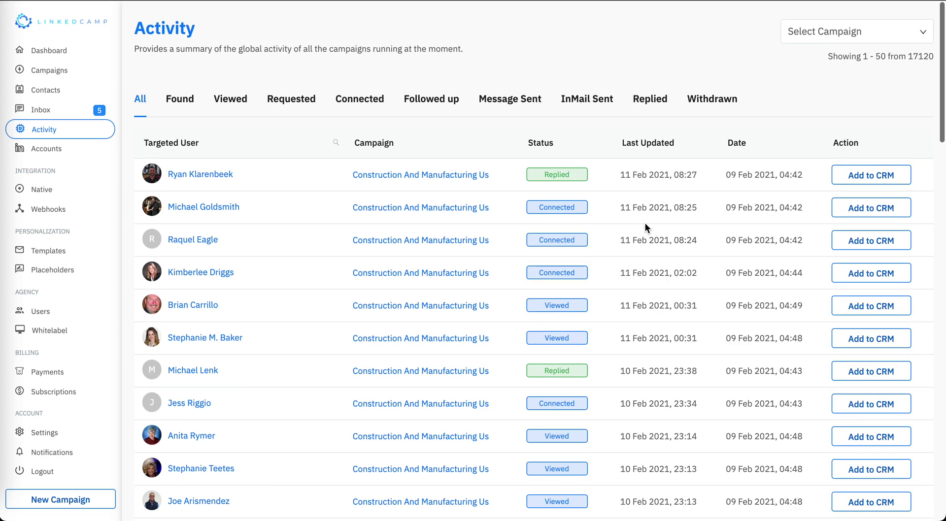
scroll(638, 377, "down", 10)
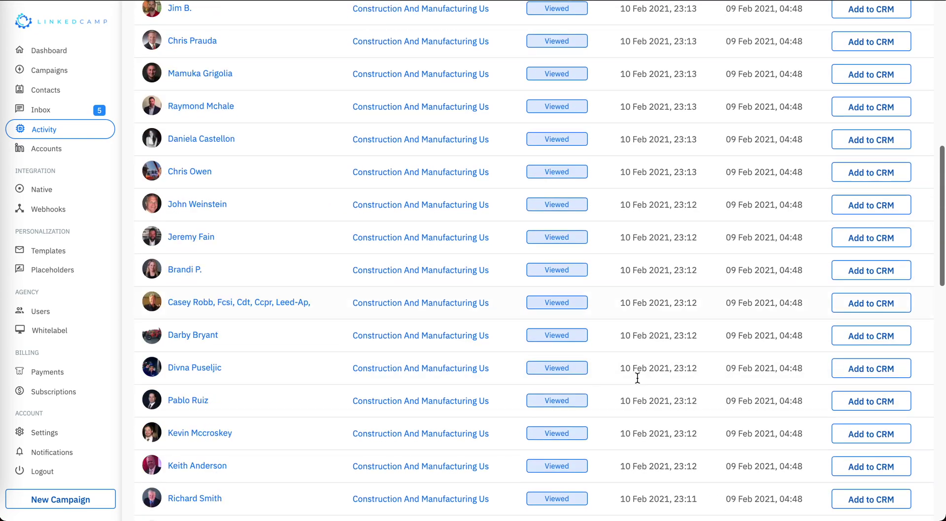
scroll(637, 378, "down", 10)
scroll(638, 378, "up", 20)
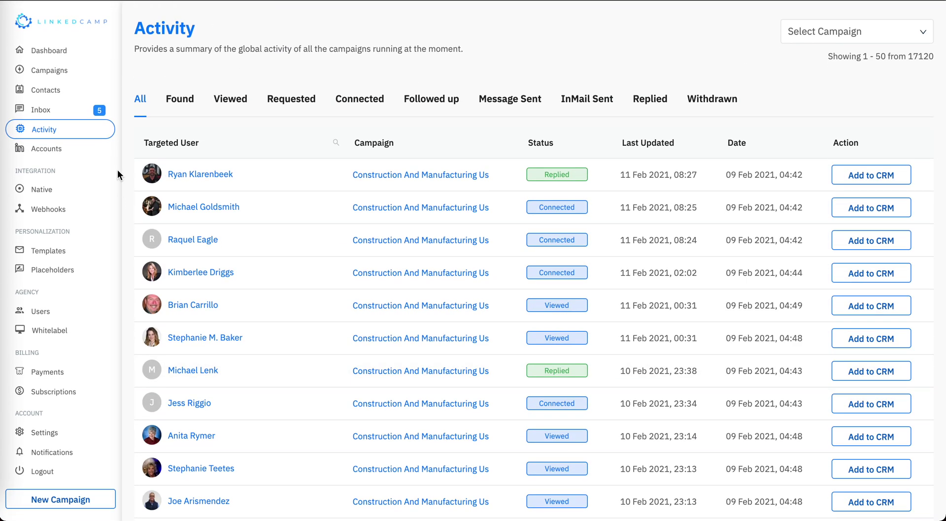
left_click(54, 148)
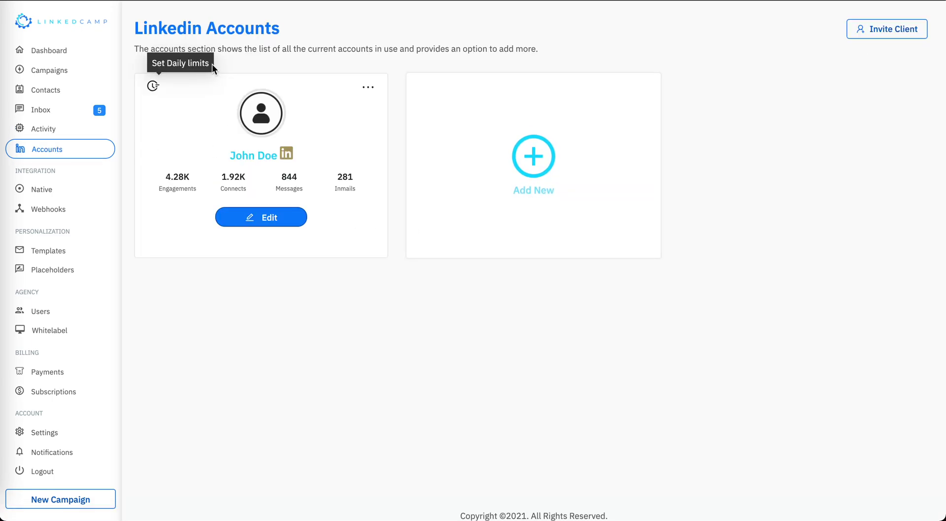
Lower the account's daily Connect Requests limit to 84 in its daily limits settings.
left_click(152, 86)
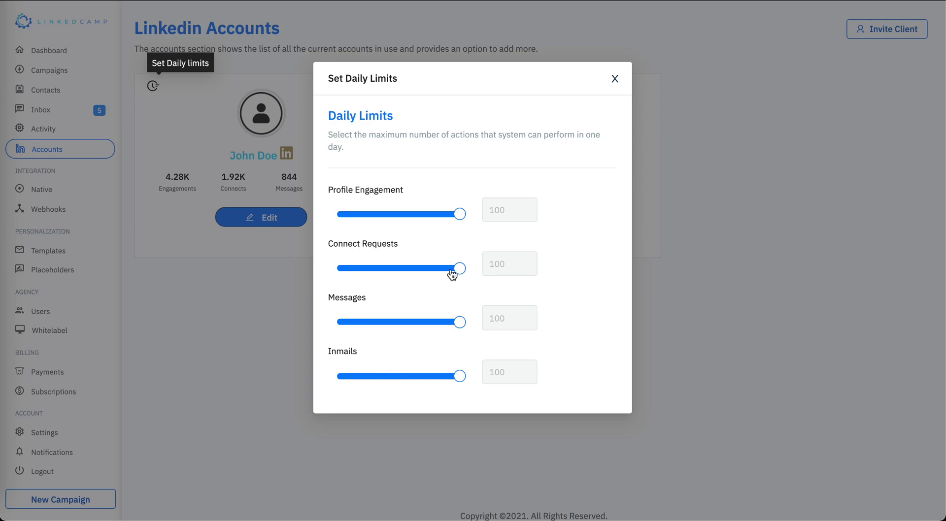
left_click_drag(460, 268, 495, 263)
left_click(616, 80)
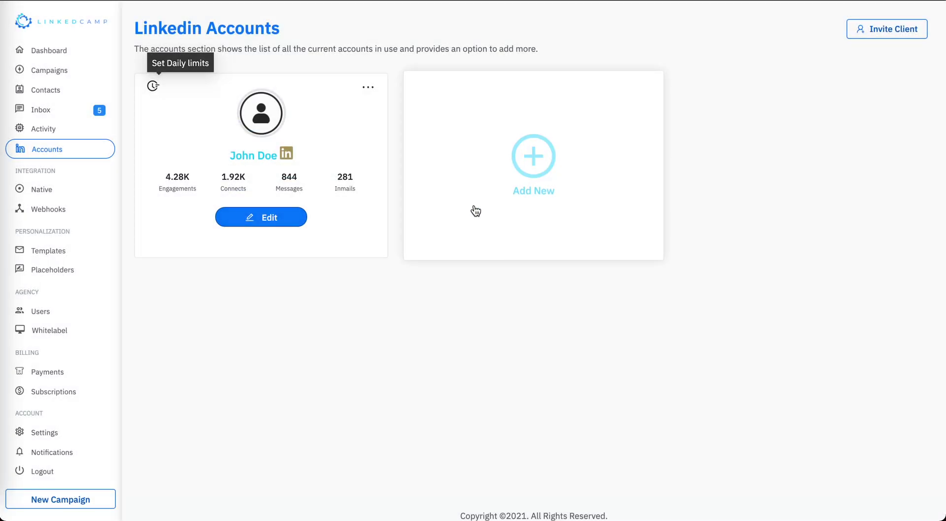
Start adding a new LinkedIn account and browse the country list without choosing one.
left_click(569, 185)
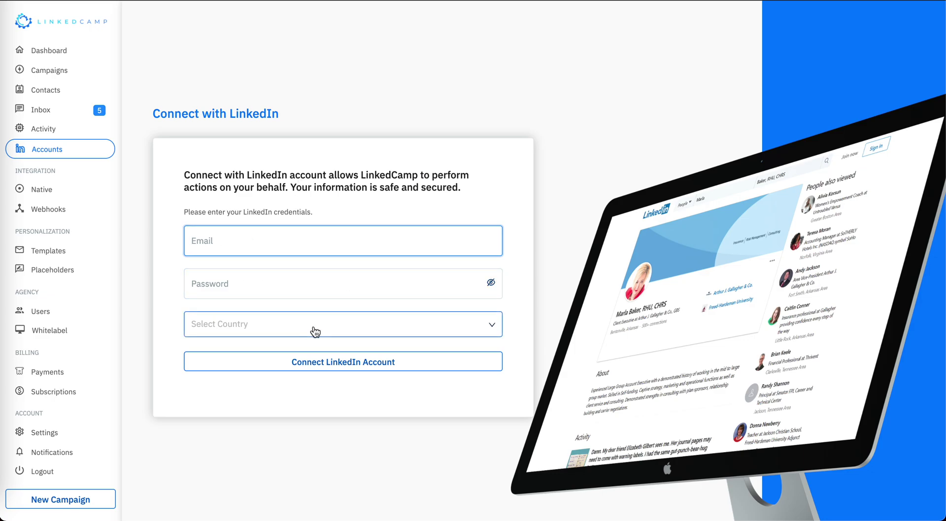
left_click(299, 327)
scroll(300, 418, "down", 20)
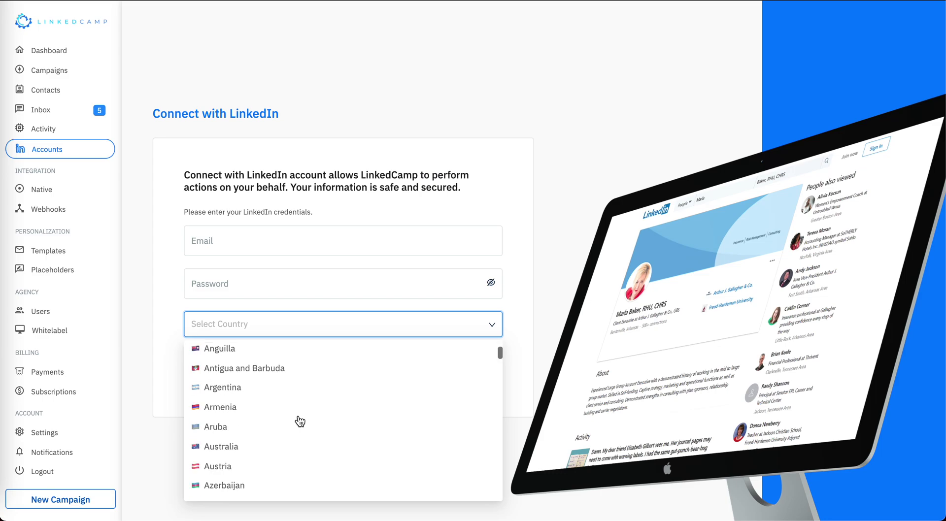
scroll(300, 421, "up", 20)
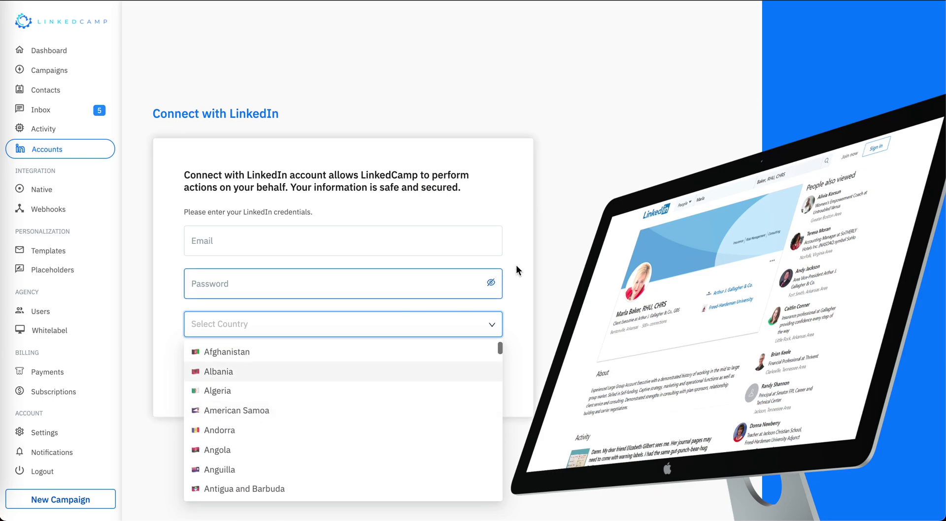
left_click(517, 280)
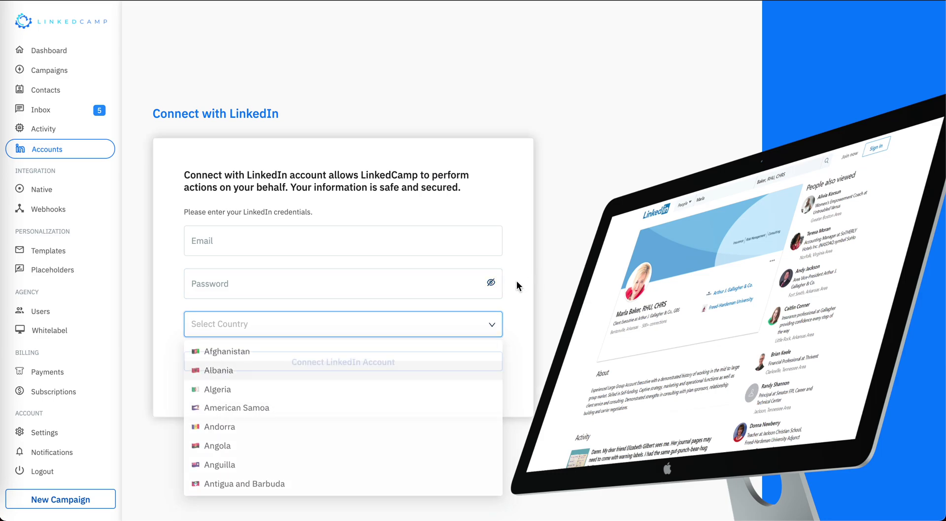
Open the Invite Client form on LinkedIn Accounts, focus Client Email, and close it unsent.
left_click(53, 155)
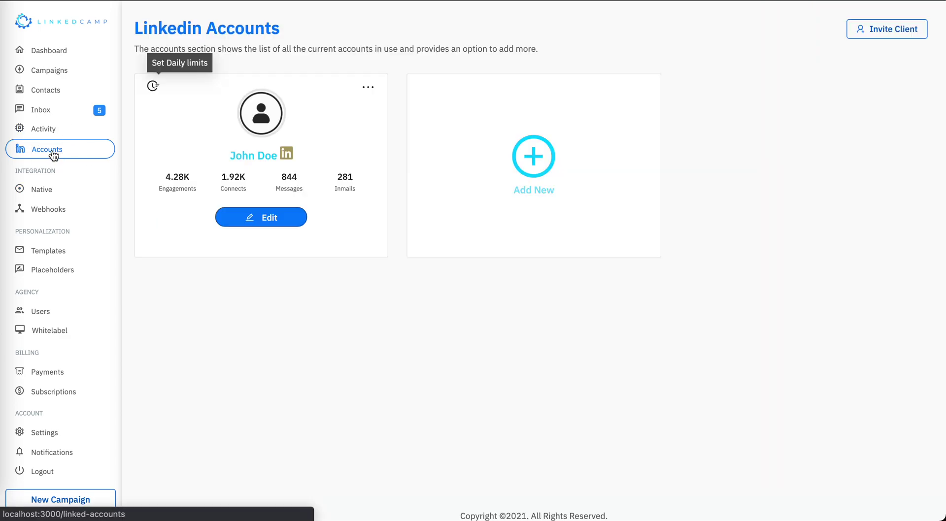
left_click(891, 32)
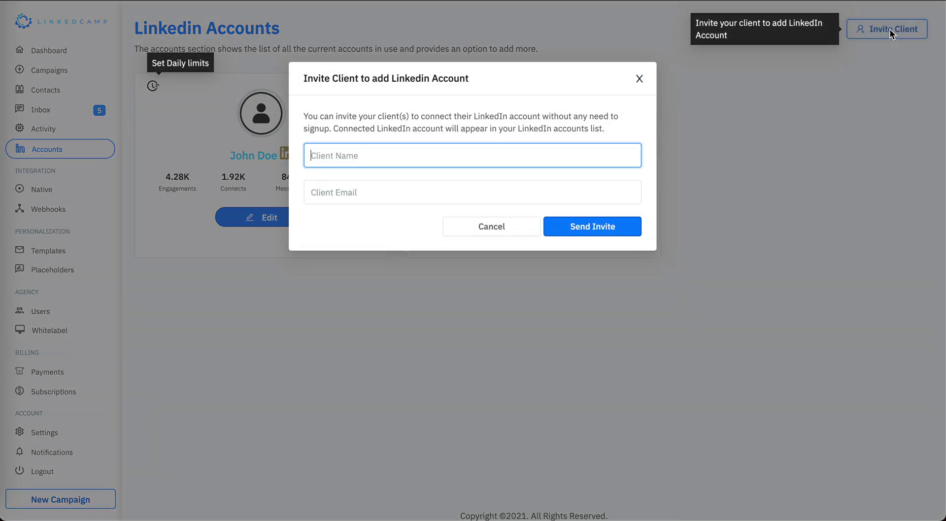
left_click(377, 186)
left_click(640, 79)
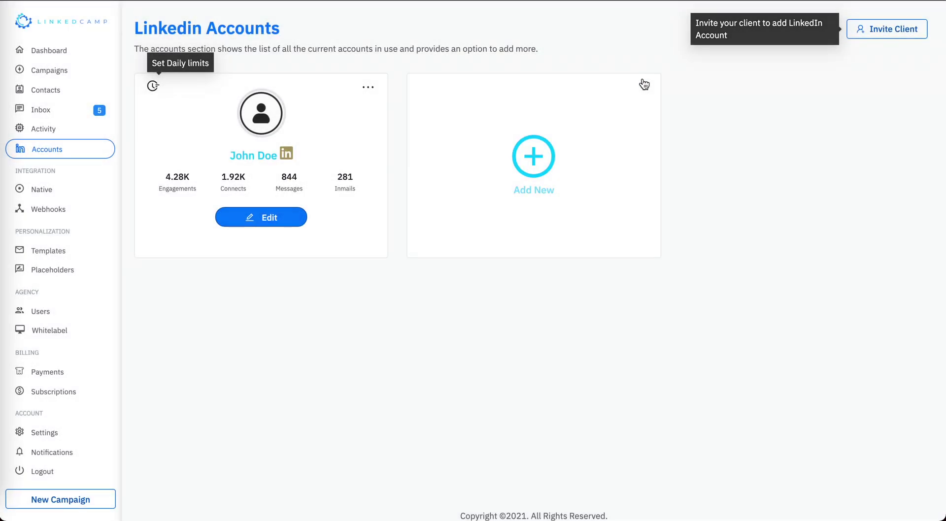
Look over the Native integrations page, then move to Webhooks.
left_click(45, 193)
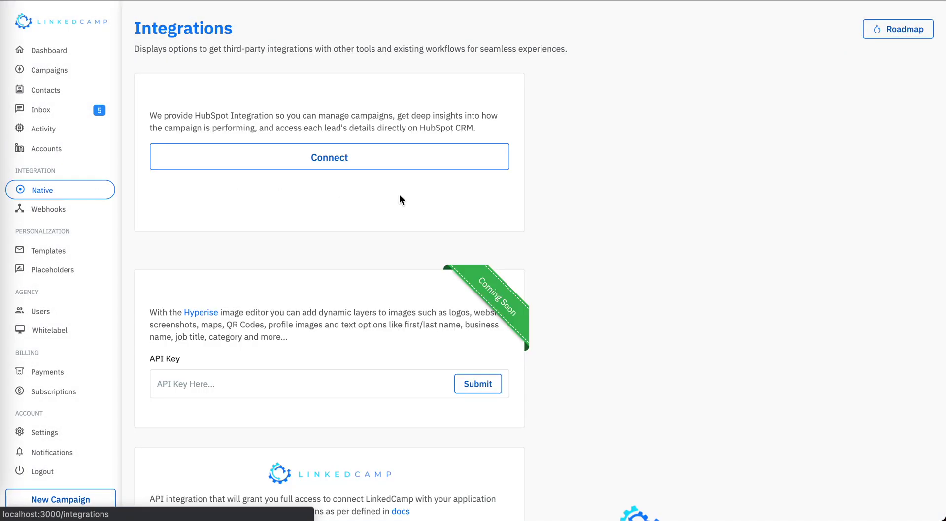
left_click(226, 211)
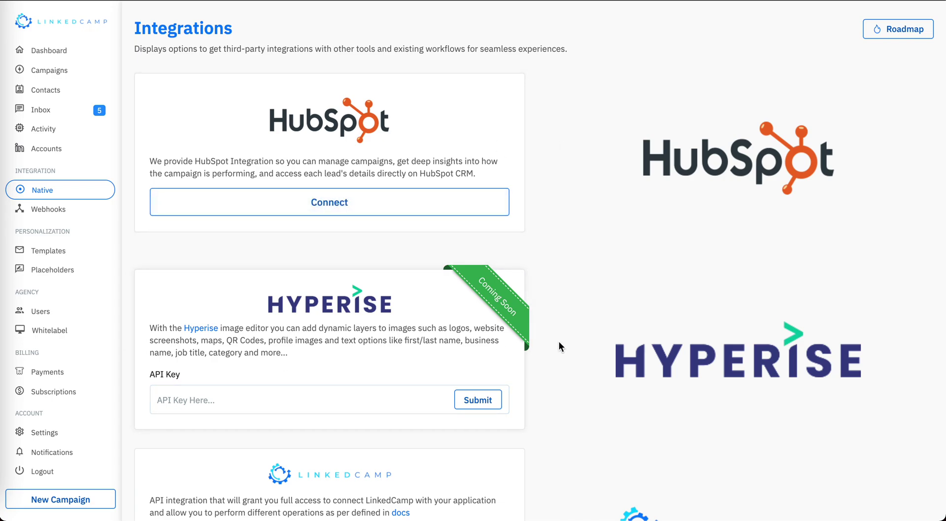
left_click(58, 210)
Start a new webhook, focus its URL field, and cancel the form without saving.
left_click(886, 28)
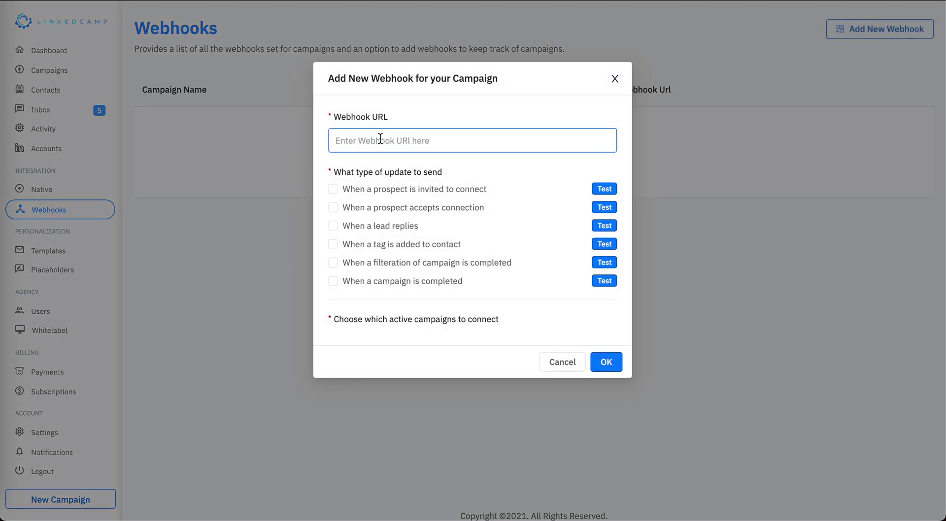
left_click(430, 137)
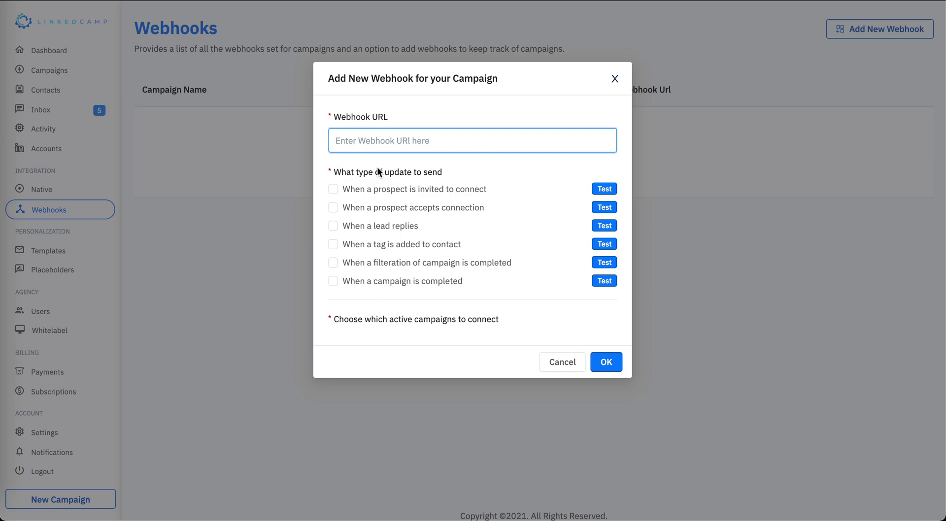
scroll(443, 265, "down", 2)
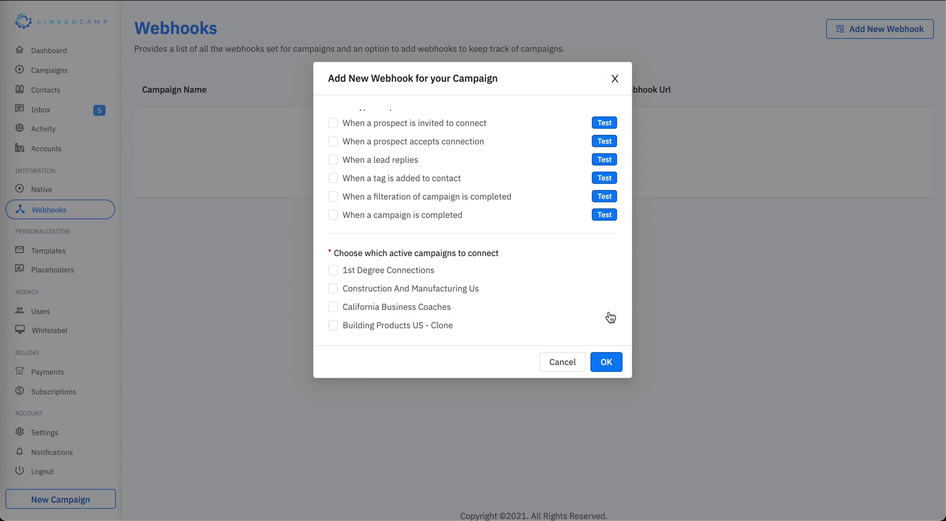
left_click(558, 365)
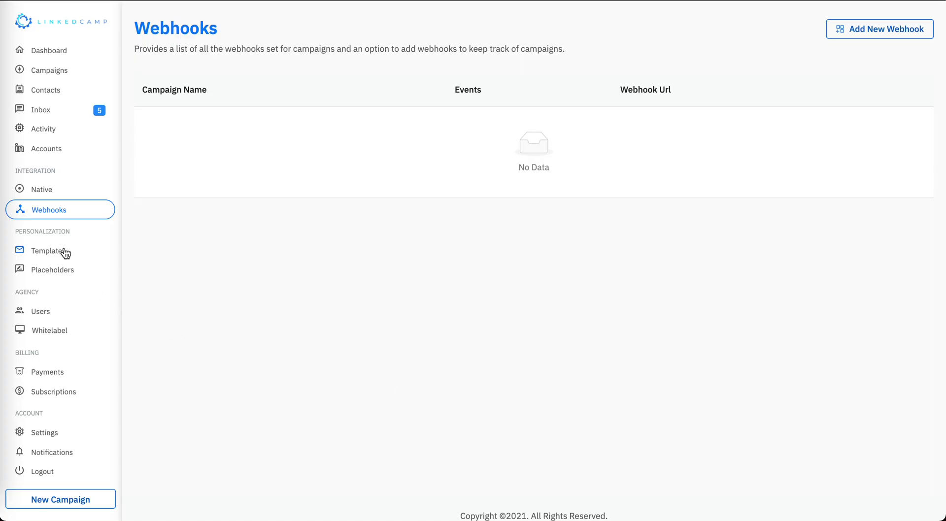
left_click(65, 252)
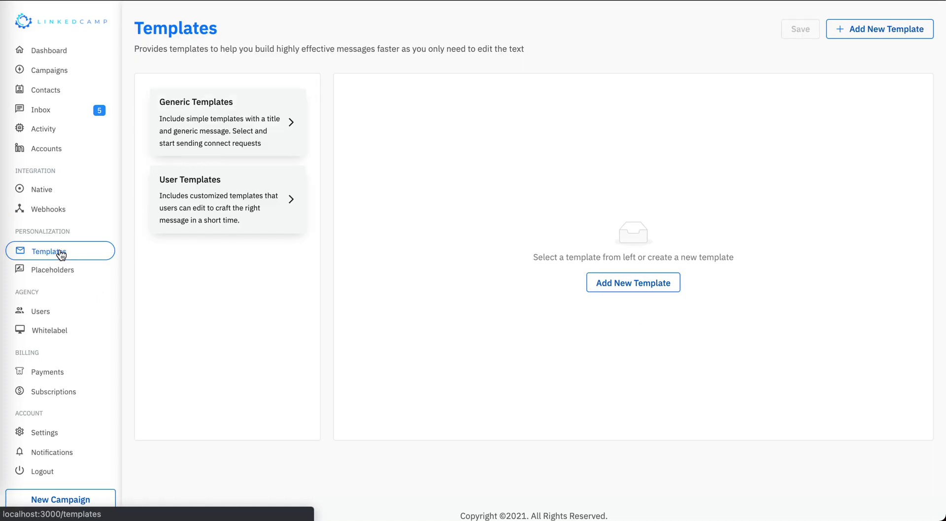
Browse Generic and User templates, loading Construction Message 3, then go to Placeholders.
left_click(636, 283)
left_click(284, 148)
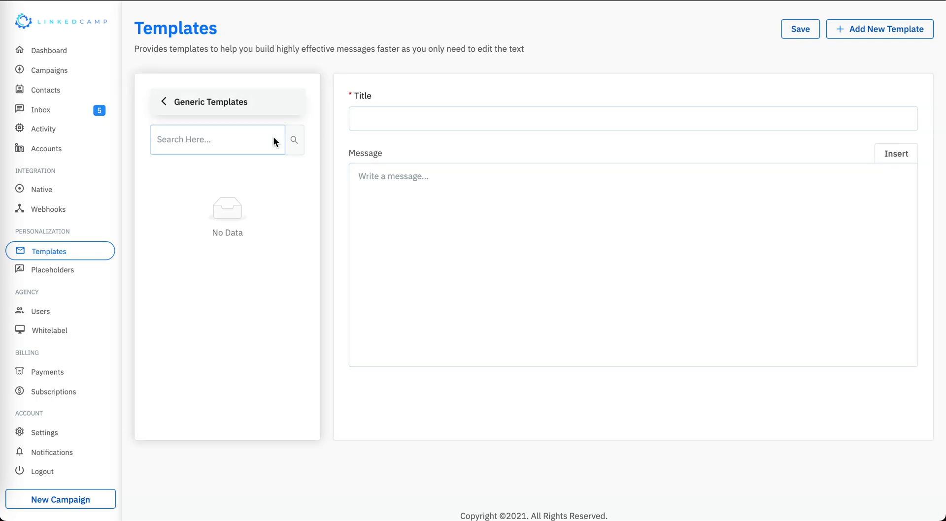
left_click(239, 102)
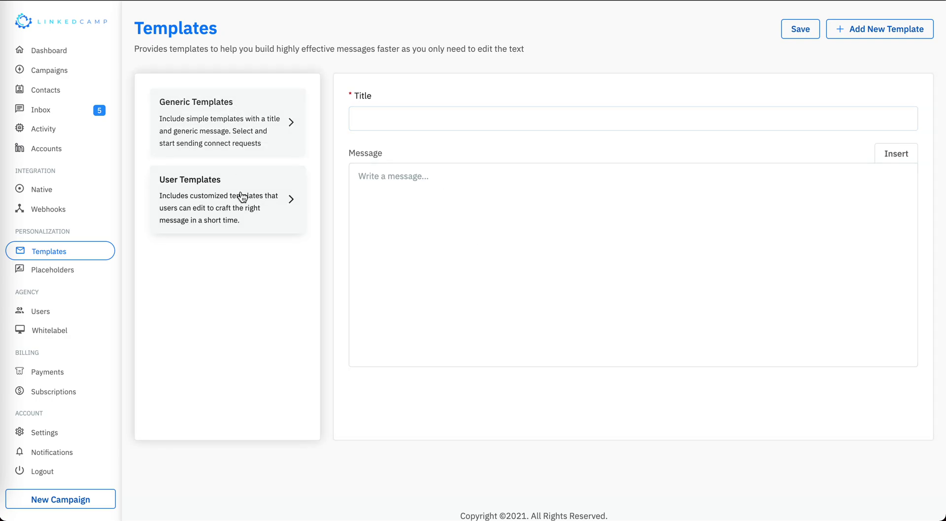
left_click(241, 196)
left_click(223, 193)
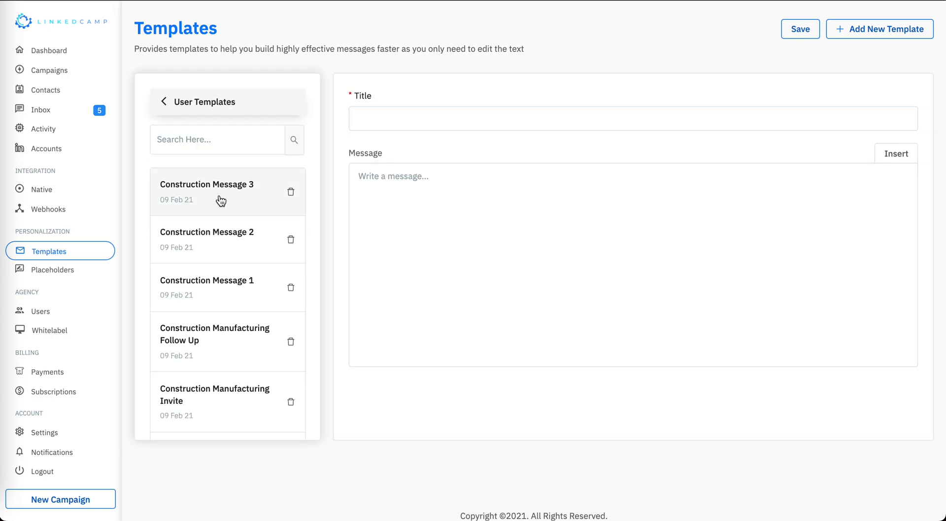
left_click(154, 98)
left_click(72, 272)
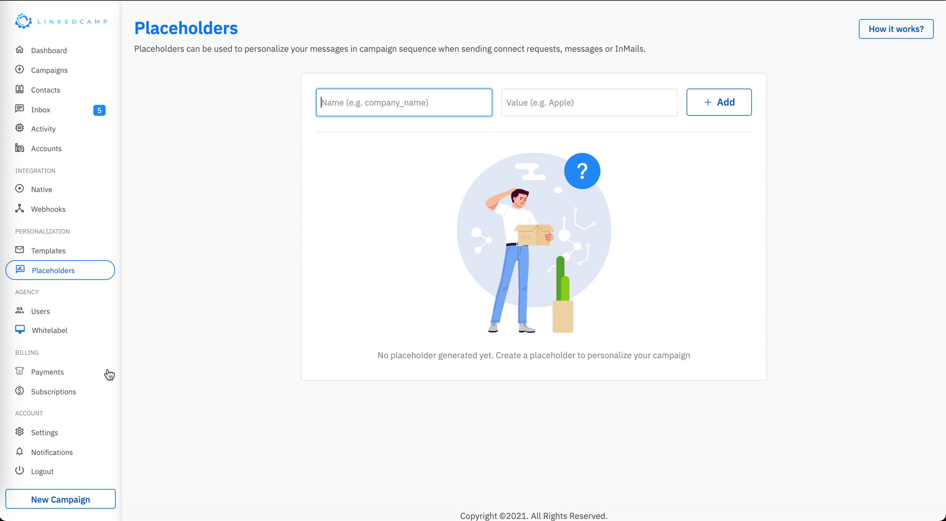
Review Settings, opening the blacklist keyword type list twice without choosing, and scroll down.
left_click(49, 431)
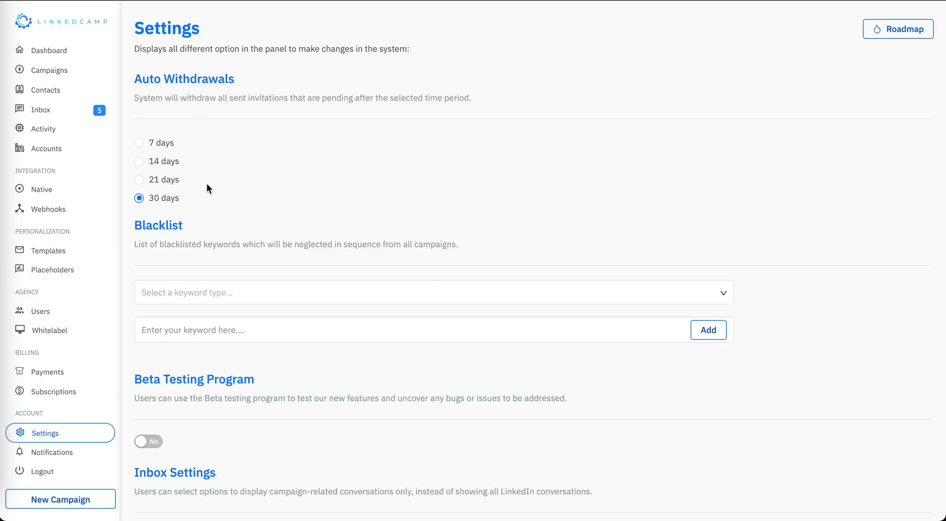
left_click(266, 296)
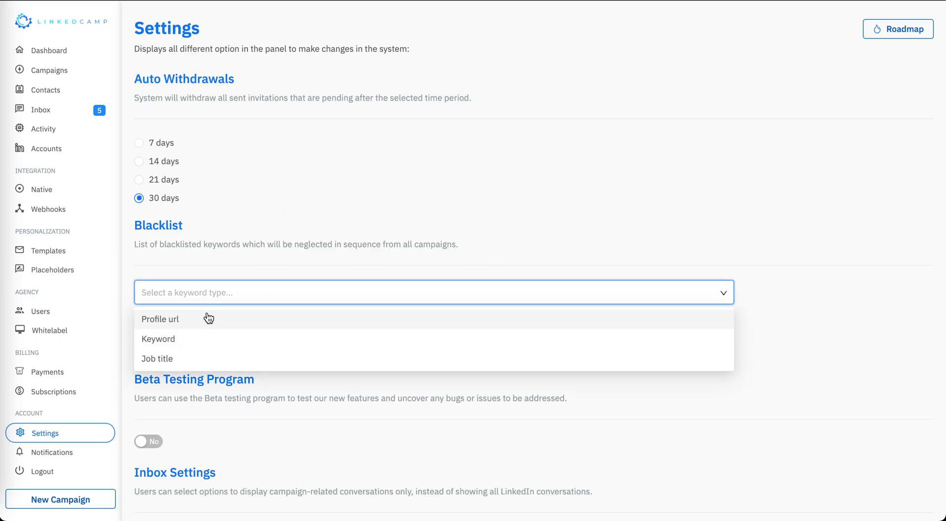
left_click(366, 300)
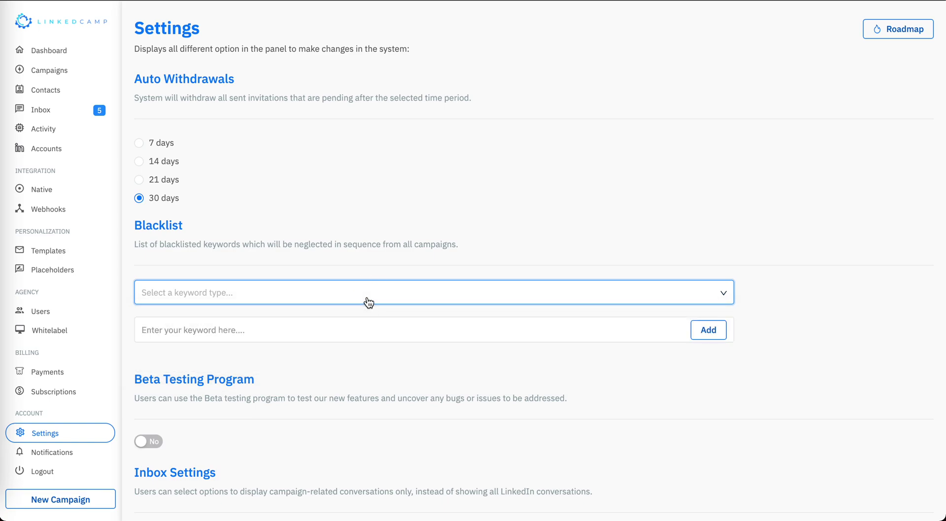
left_click(369, 303)
left_click(369, 303)
scroll(432, 257, "down", 3)
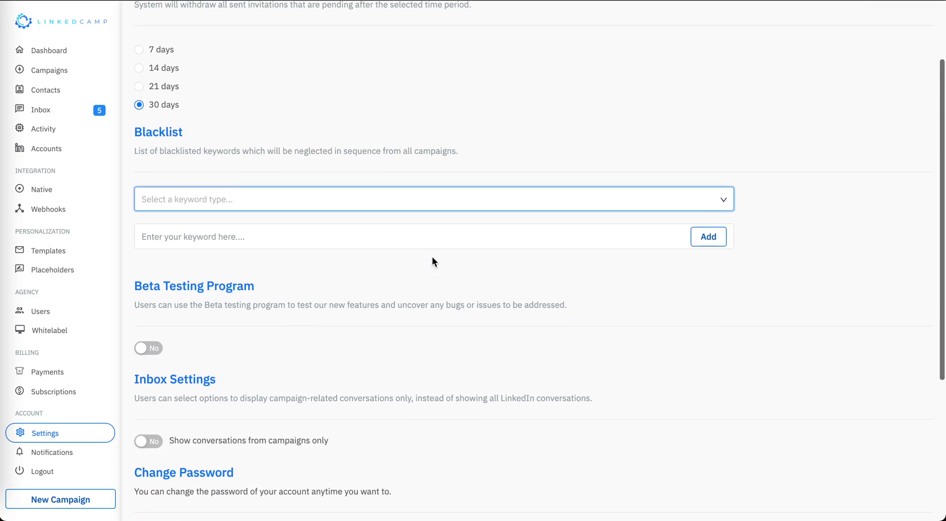
scroll(49, 369, "down", 3)
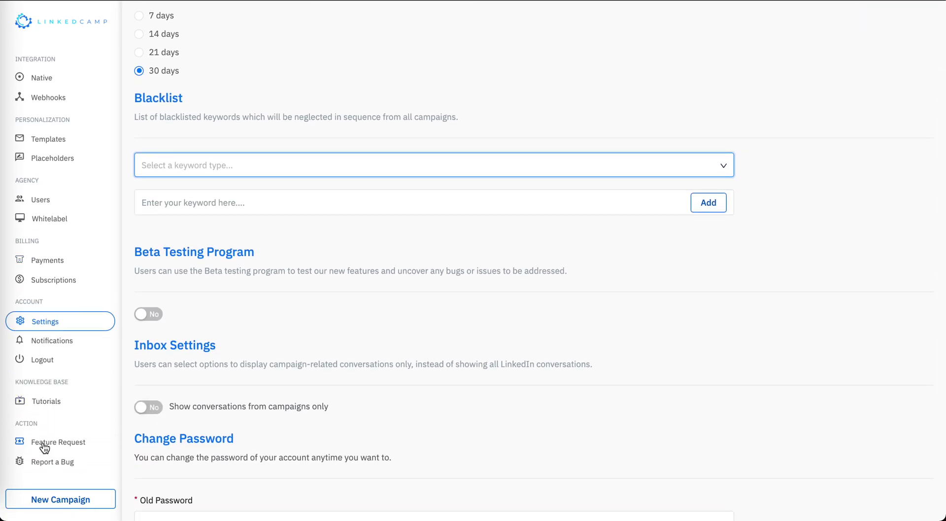
left_click(48, 443)
Click into the Feature Request suggestions box and scroll the page without submitting anything.
left_click(444, 118)
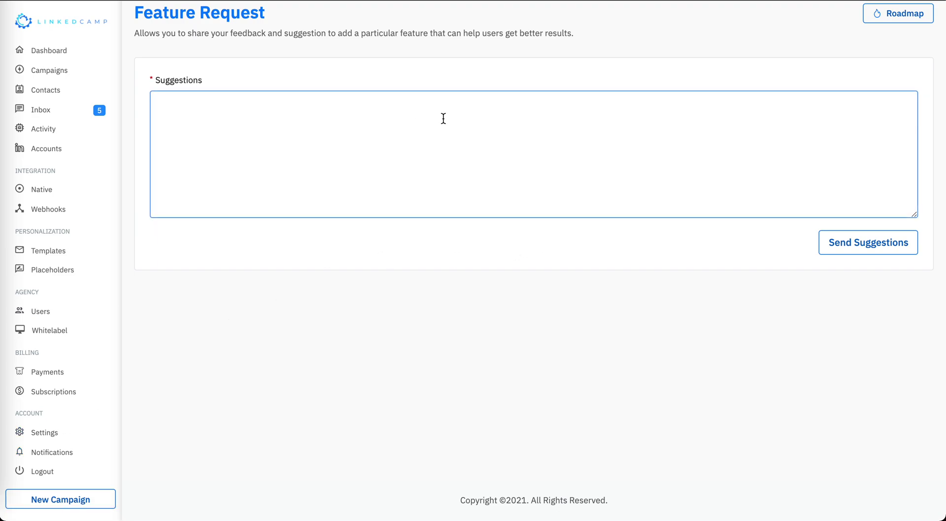
scroll(450, 141, "down", 1)
left_click(264, 281)
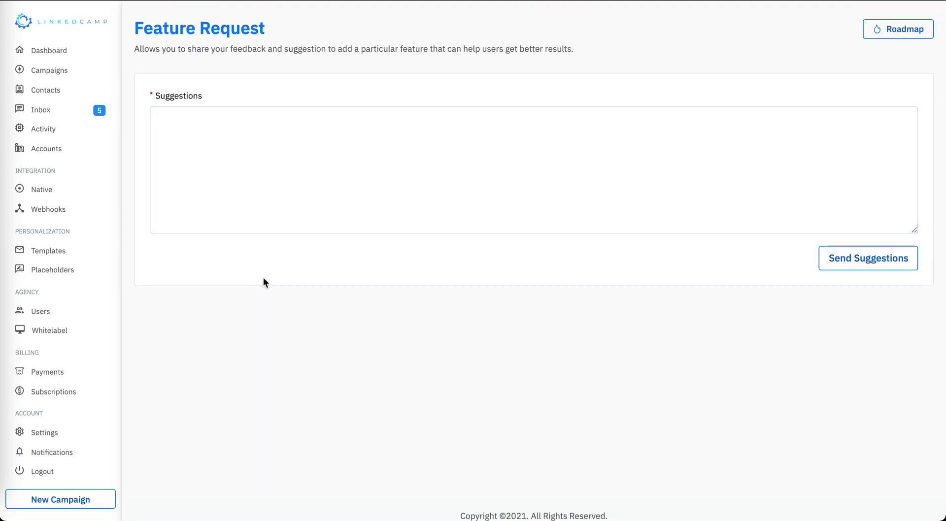
scroll(66, 392, "down", 3)
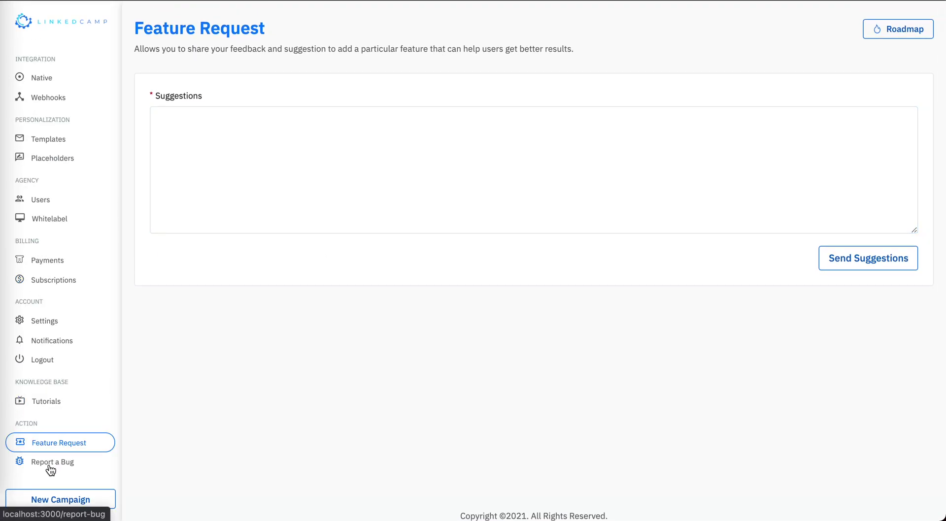
Open Report a bug and click into its empty bug details box.
left_click(50, 464)
left_click(440, 158)
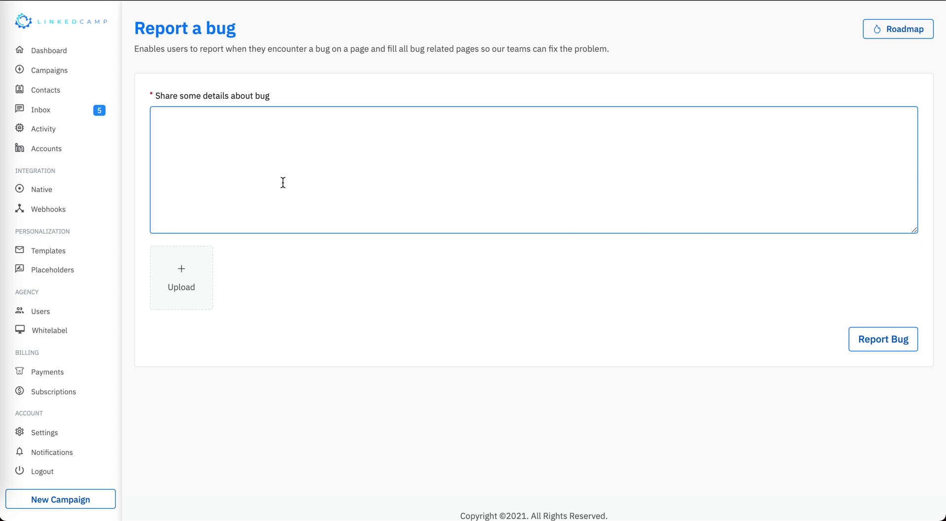
left_click(269, 288)
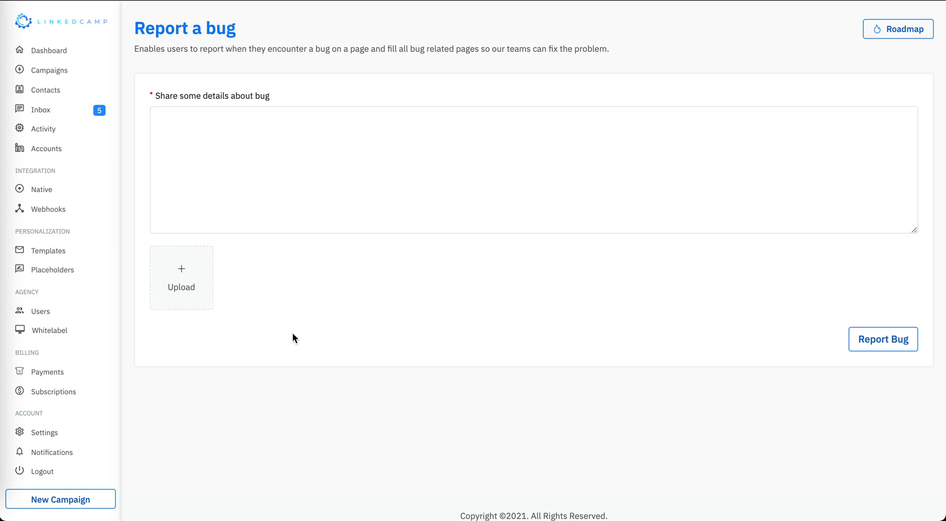